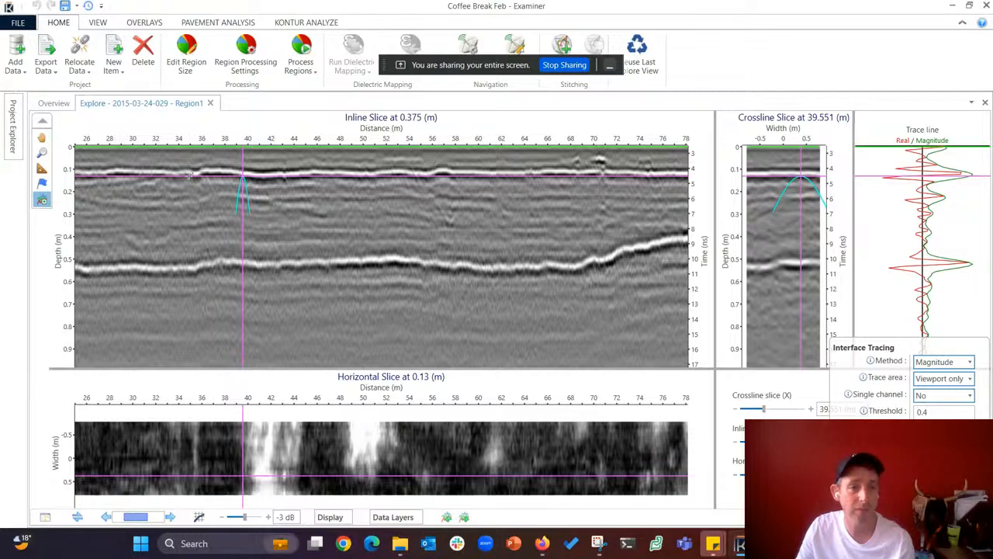
# With the Pan tool, compare the horizontal slice at depths around the shallow reflector and at about 0.499 m on the deeper reflector.
pyautogui.click(44, 139)
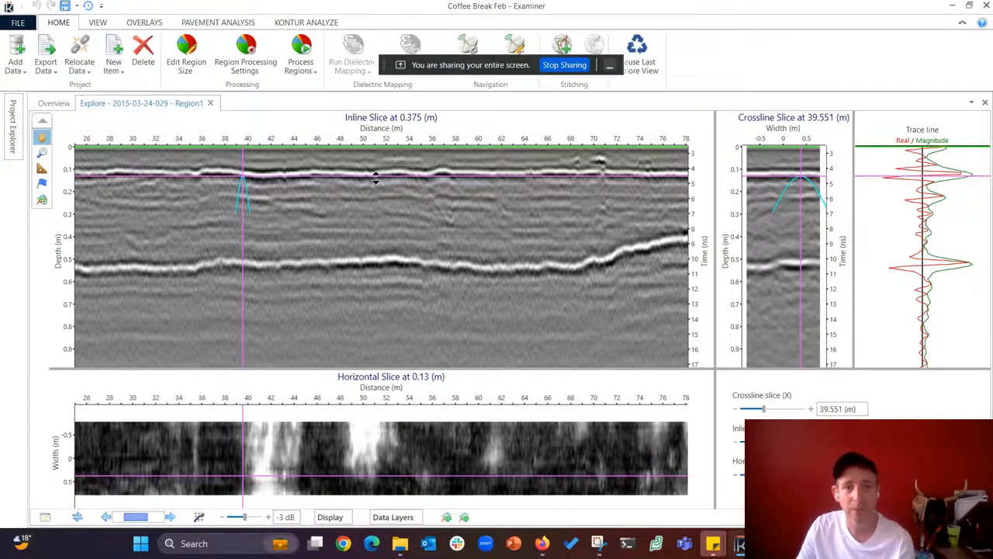
pyautogui.moveTo(374, 176)
pyautogui.mouseDown()
pyautogui.moveTo(371, 275)
pyautogui.moveTo(380, 166)
pyautogui.moveTo(381, 211)
pyautogui.moveTo(384, 179)
pyautogui.mouseUp()
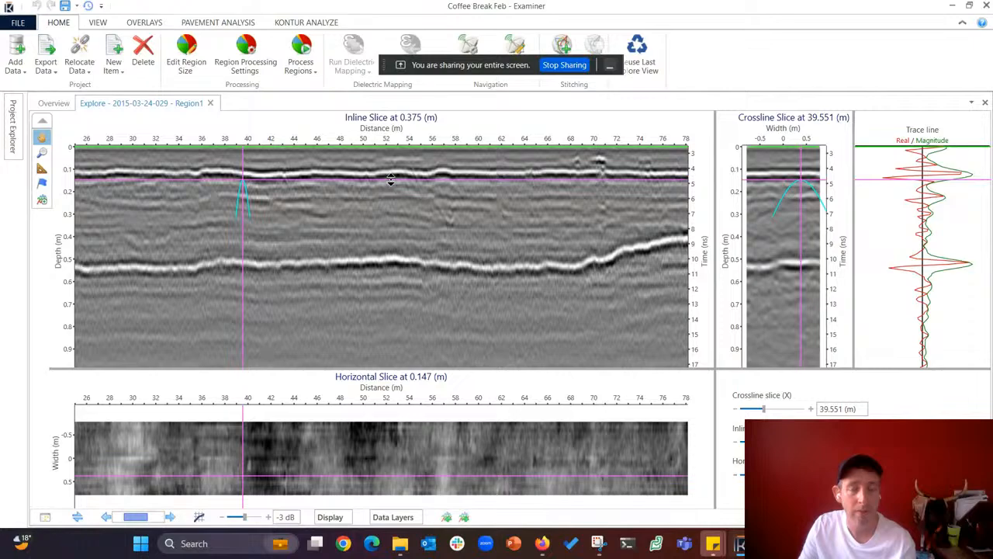
pyautogui.moveTo(392, 182)
pyautogui.mouseDown()
pyautogui.moveTo(393, 169)
pyautogui.moveTo(400, 263)
pyautogui.moveTo(409, 178)
pyautogui.mouseUp()
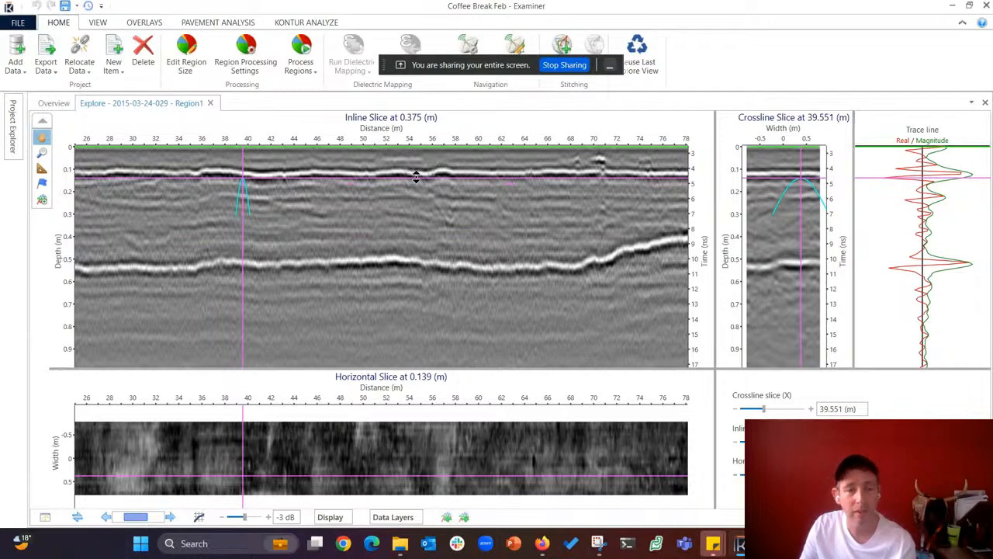
pyautogui.moveTo(416, 177); pyautogui.dragTo(414, 260)
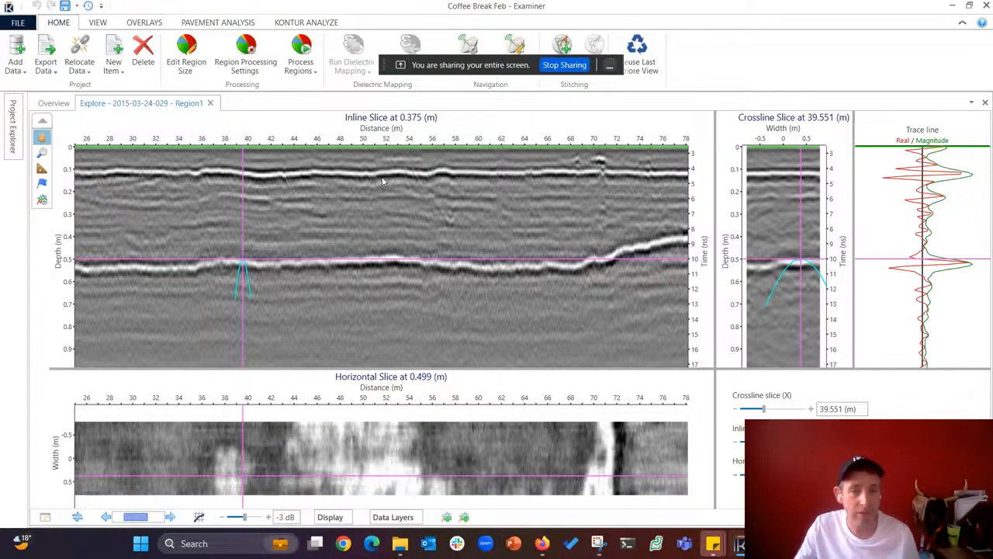
pyautogui.click(43, 200)
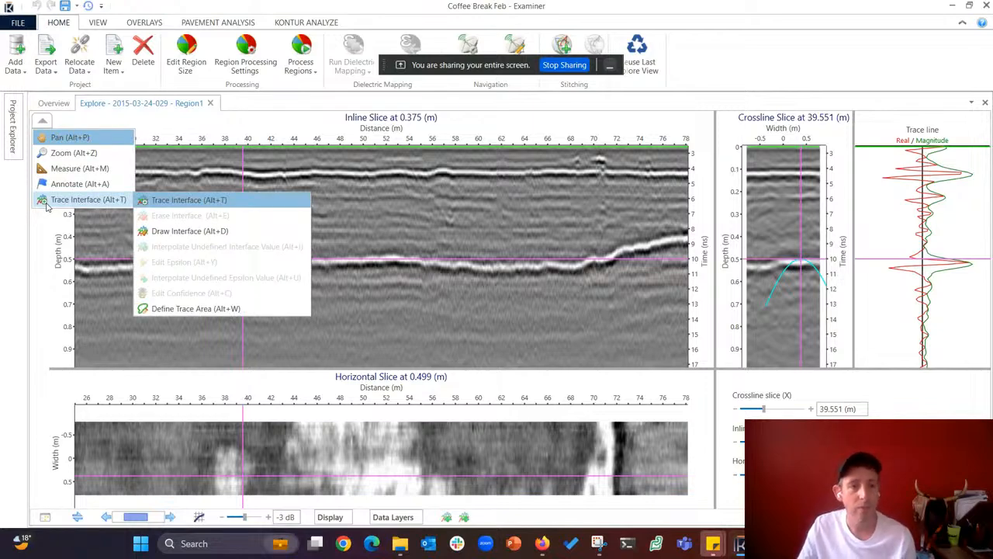
pyautogui.click(174, 203)
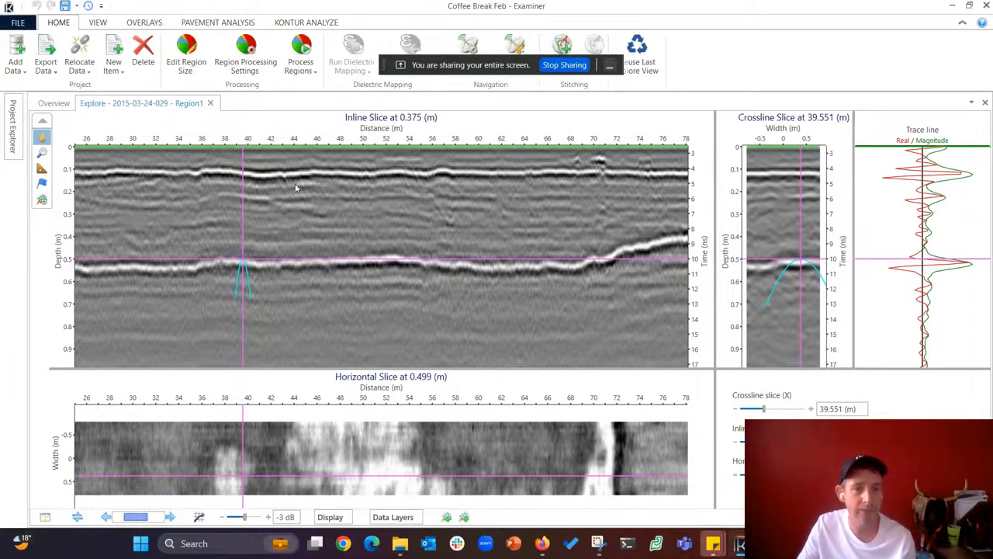
pyautogui.click(50, 200)
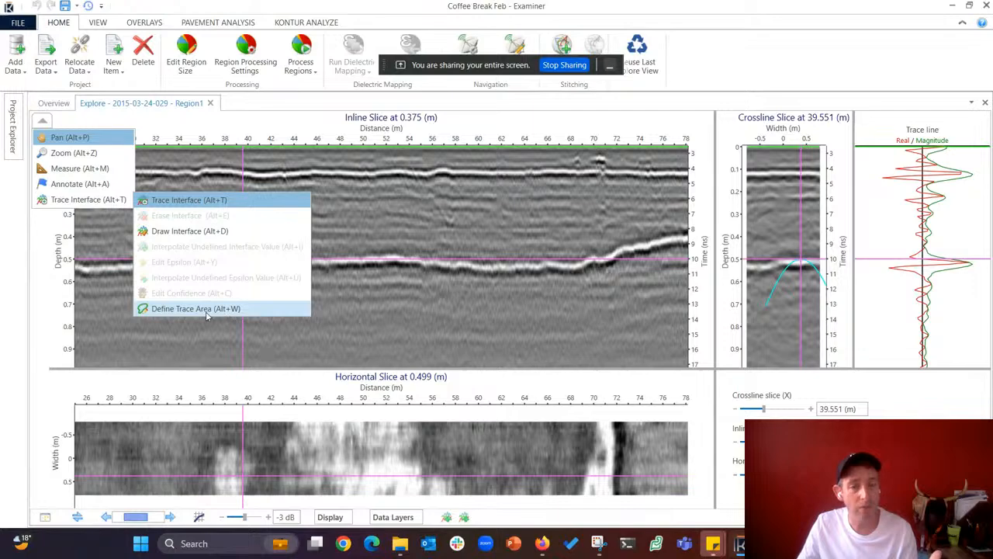
pyautogui.click(206, 311)
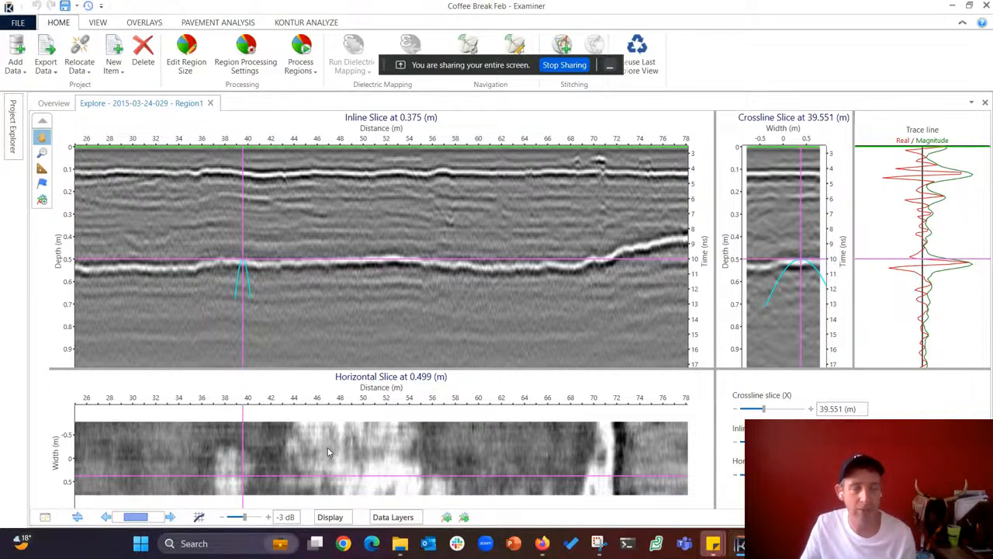
# Activate the Trace Interface tool and keep Magnitude as the tracing method after checking the alternatives.
pyautogui.click(42, 199)
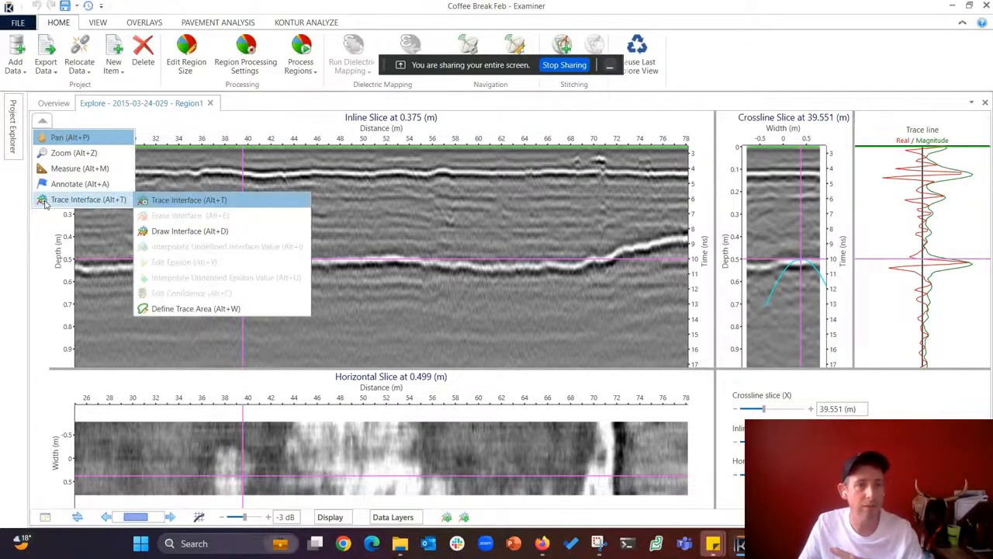
pyautogui.click(189, 200)
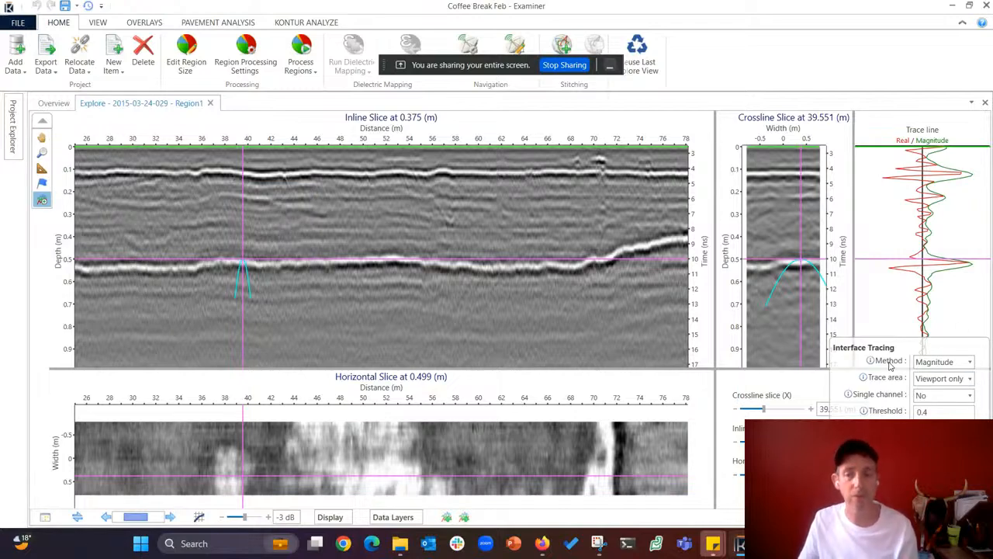
pyautogui.moveTo(890, 364)
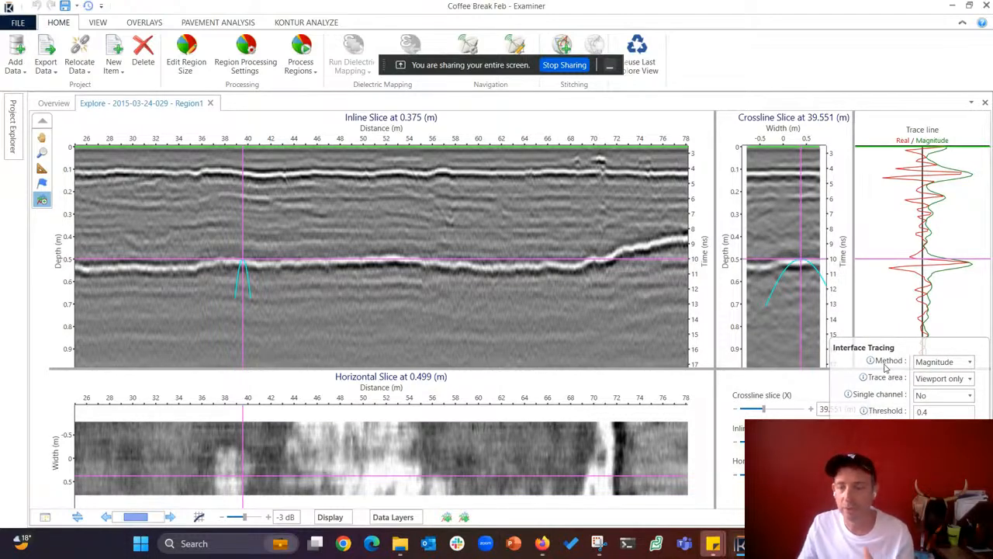
pyautogui.click(927, 367)
pyautogui.click(927, 375)
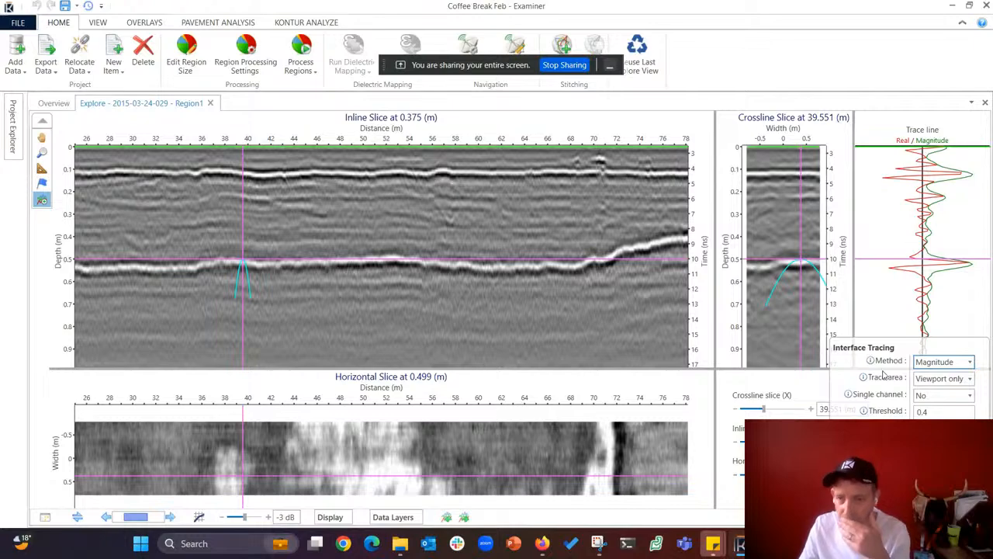
pyautogui.click(928, 363)
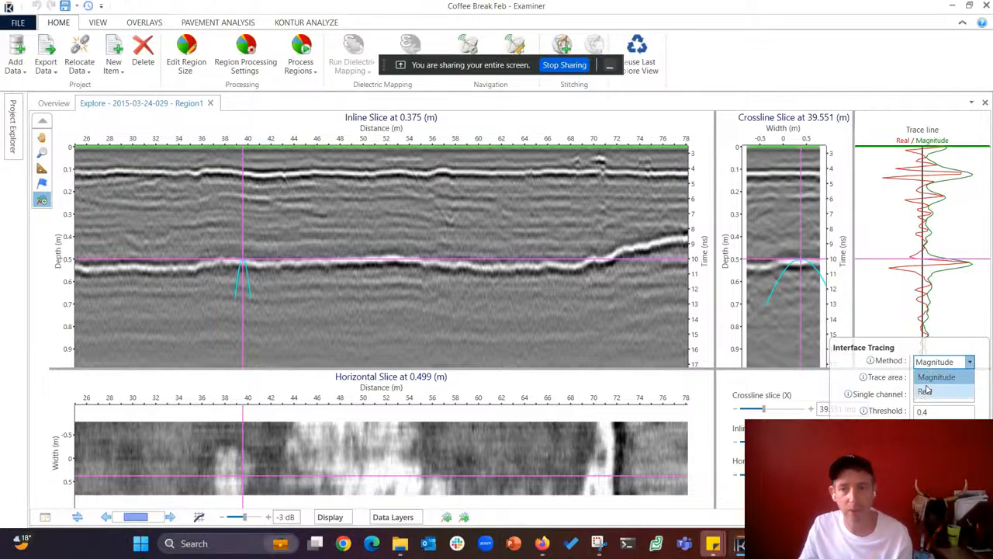
pyautogui.click(866, 371)
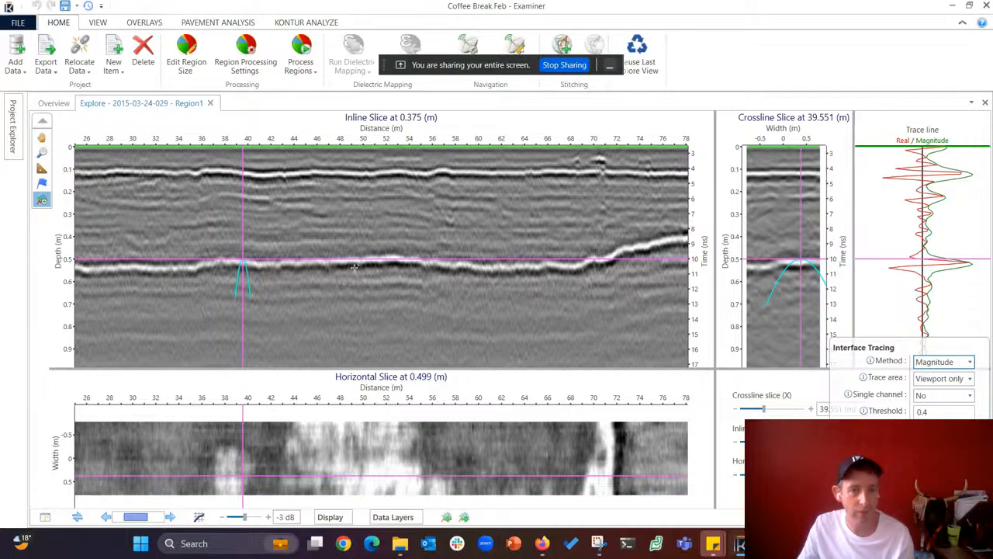
# Frame the inline slice from about 18 to 94 m along the distance axis and keep the trace area at Viewport only.
pyautogui.scroll(-3, 368, 242)
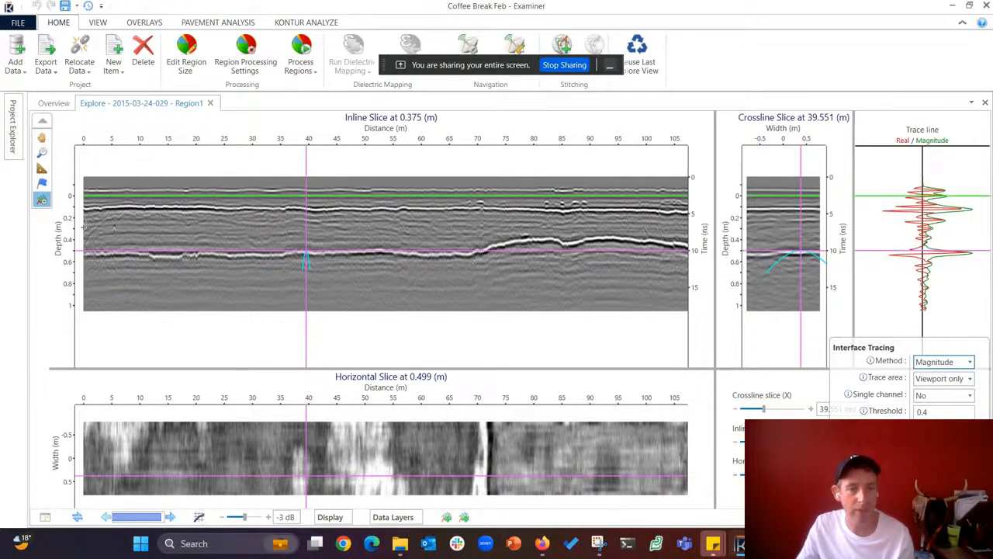
pyautogui.scroll(4, 395, 247)
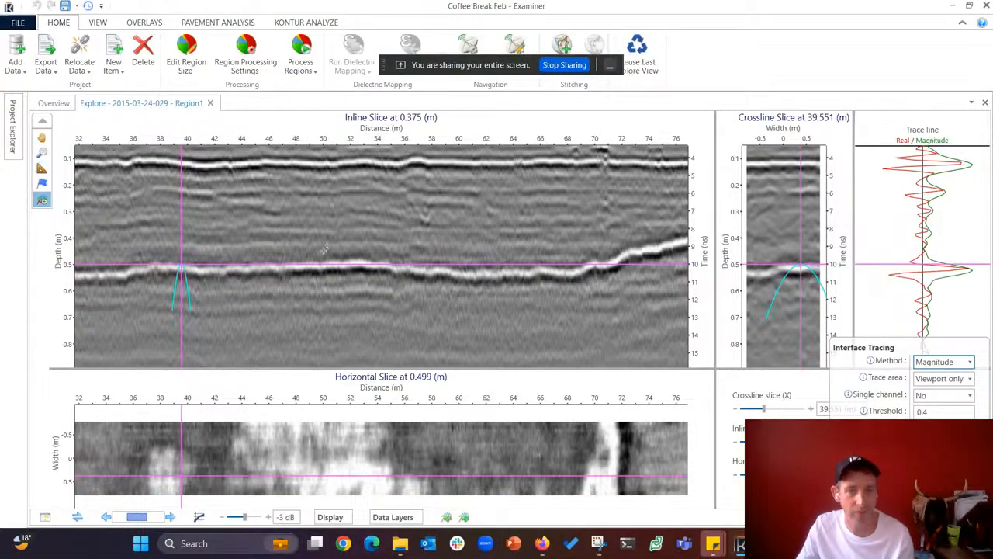
pyautogui.scroll(-5, 357, 140)
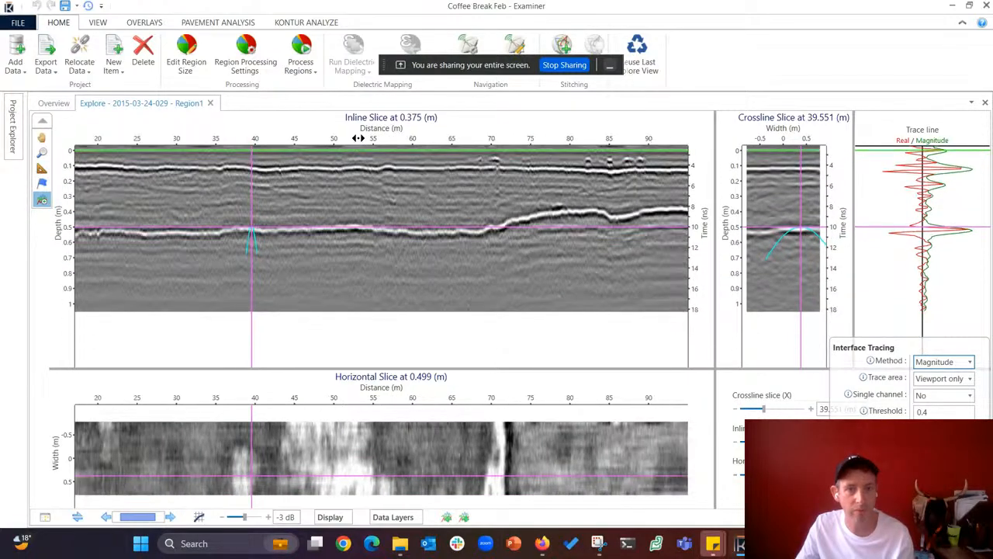
pyautogui.scroll(-1, 358, 138)
pyautogui.scroll(4, 358, 138)
pyautogui.scroll(-2, 357, 138)
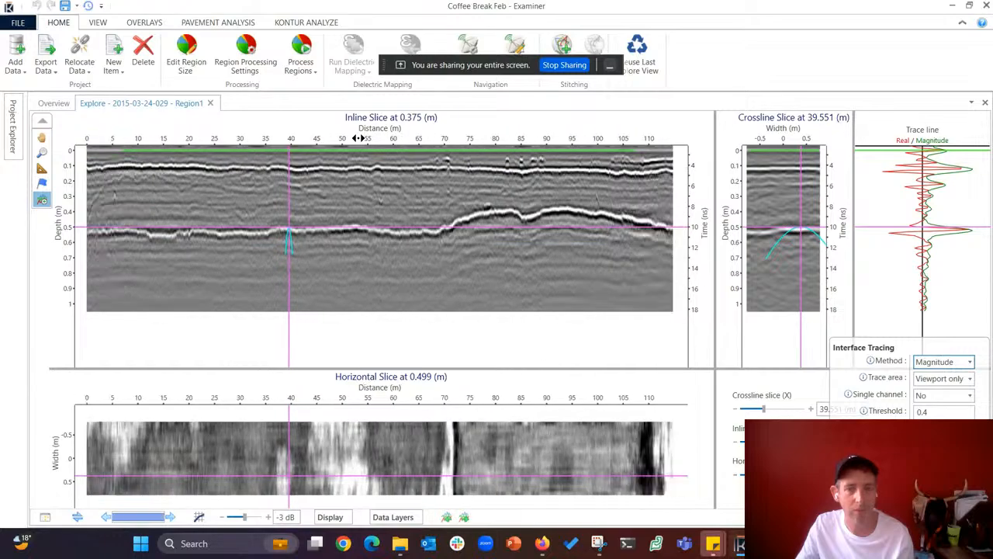
pyautogui.scroll(1, 358, 138)
pyautogui.scroll(-3, 357, 138)
pyautogui.scroll(3, 358, 138)
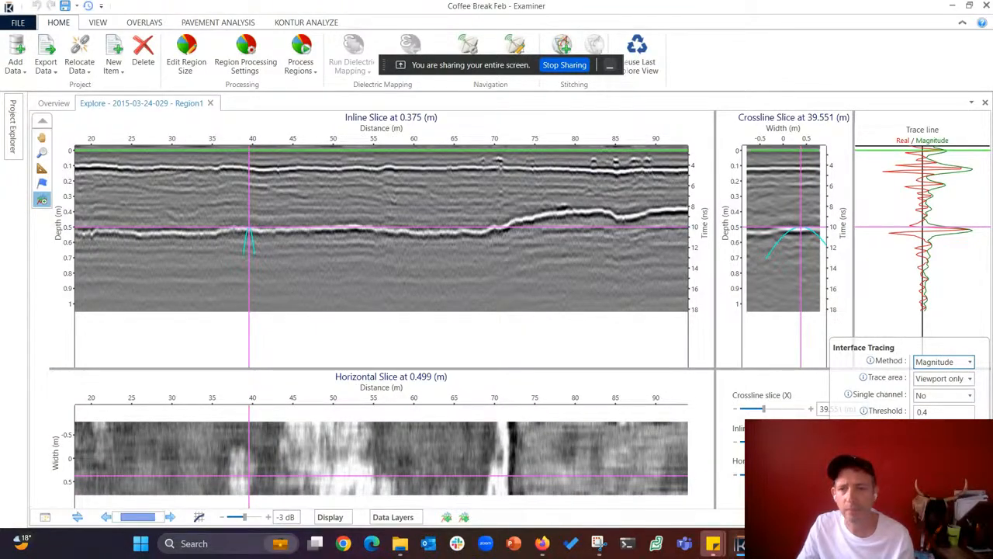
pyautogui.click(926, 380)
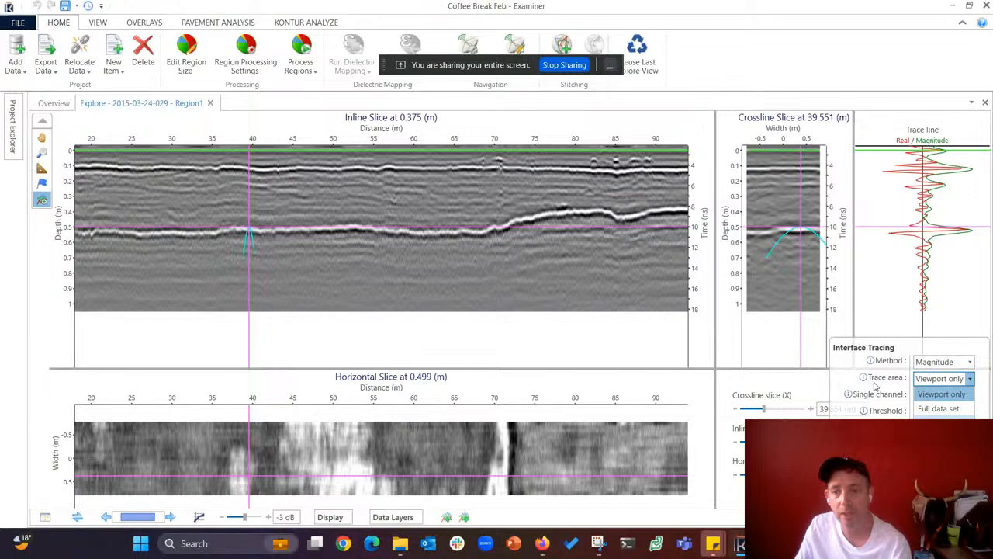
pyautogui.click(924, 394)
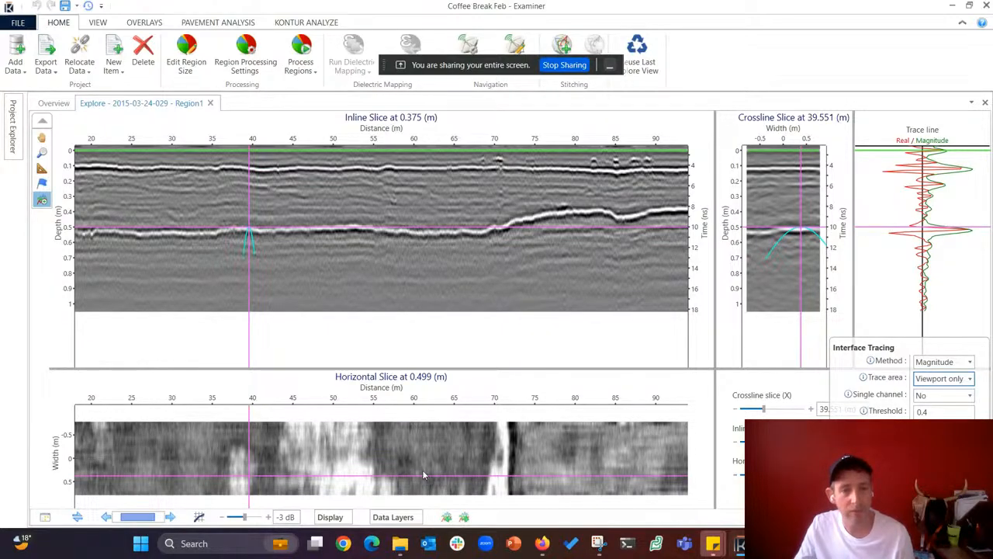
# Move the inline slice to -0.45 m and set Single channel to Yes for interface tracing.
pyautogui.scroll(-10, 379, 235)
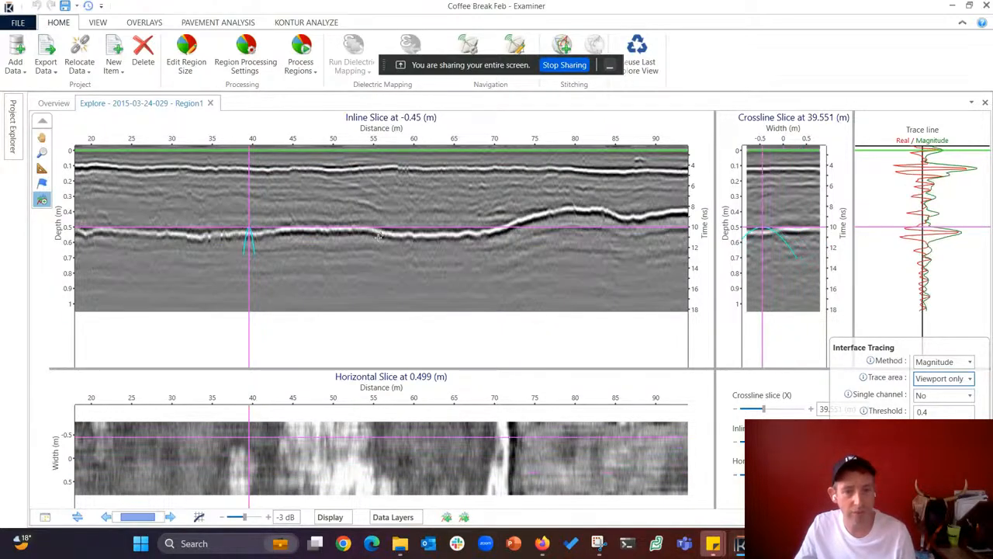
pyautogui.scroll(-2, 378, 235)
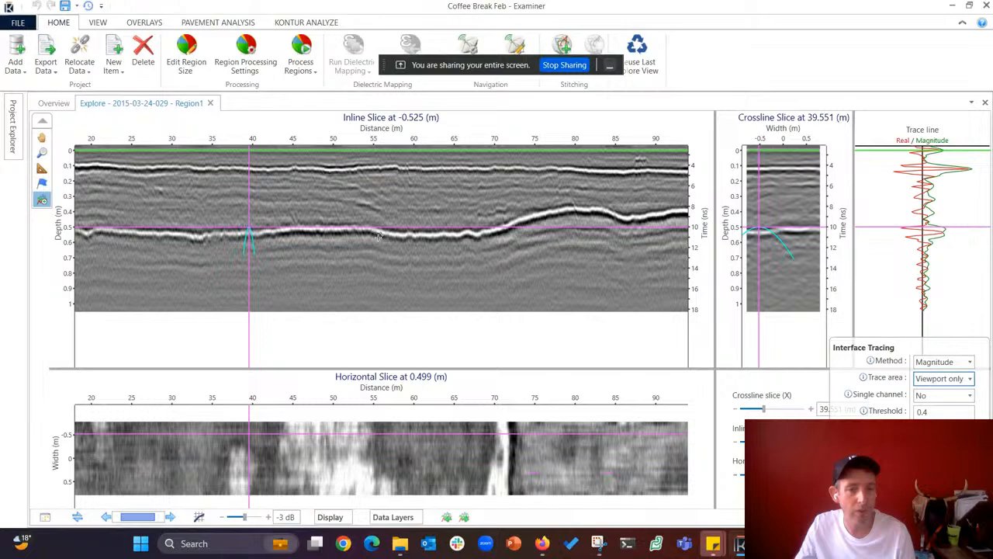
pyautogui.scroll(1, 379, 235)
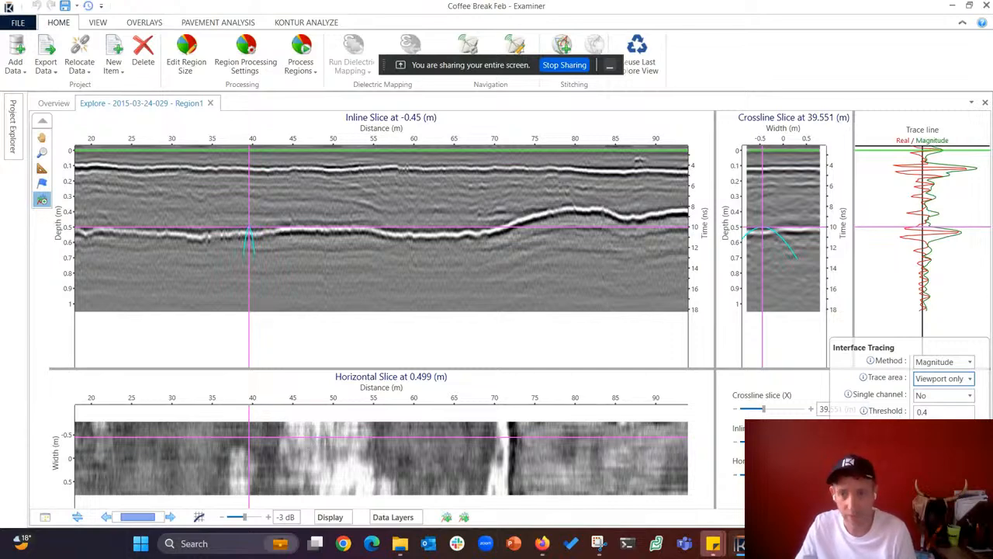
pyautogui.click(931, 396)
pyautogui.click(923, 412)
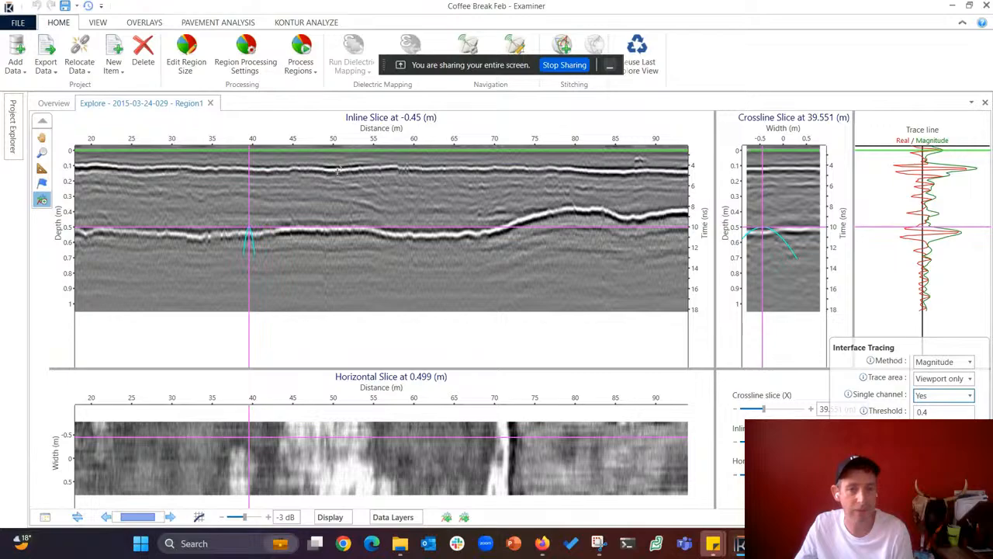
# Move the horizontal slice to the shallow reflector at 0.13 m depth and the inline slice to -0.525 m.
pyautogui.scroll(5, 457, 443)
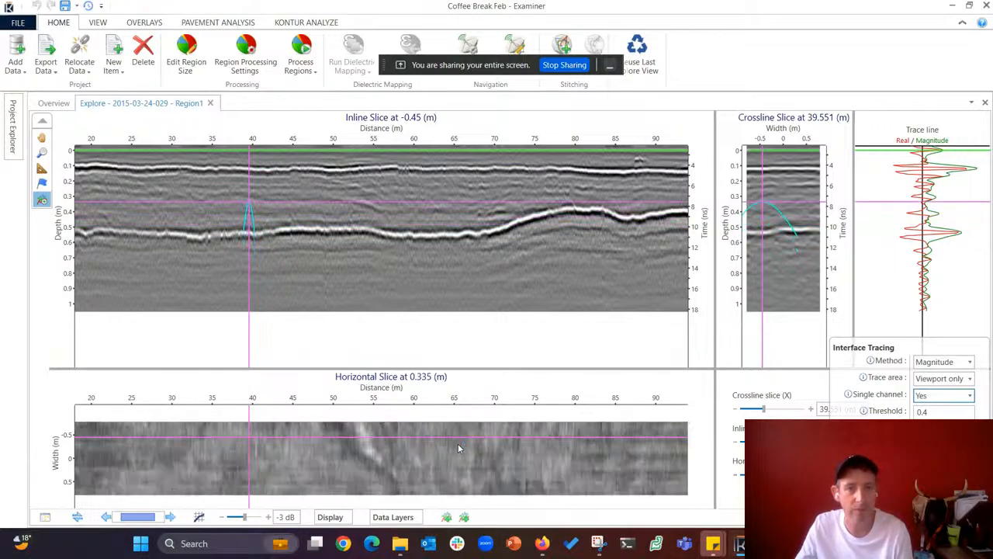
pyautogui.scroll(6, 458, 443)
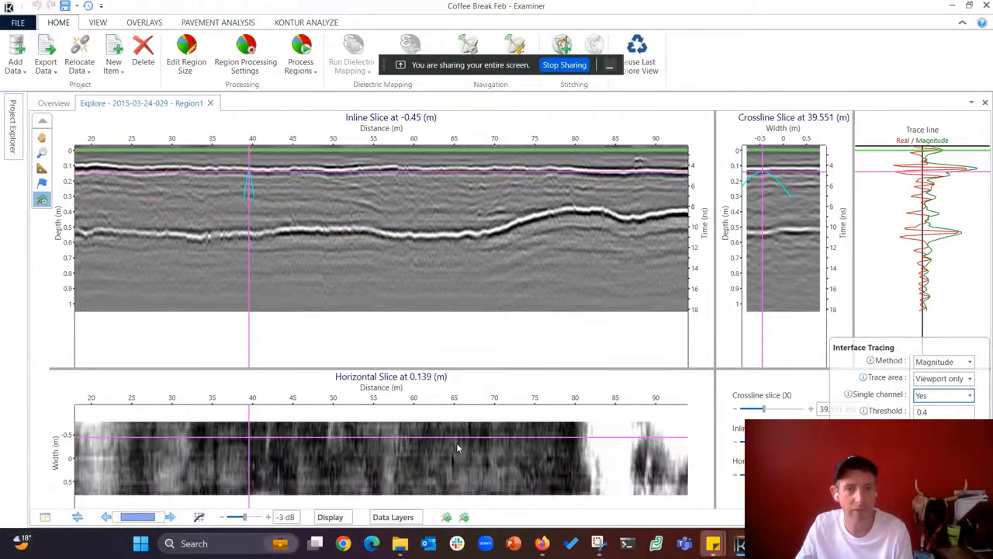
pyautogui.scroll(1, 457, 442)
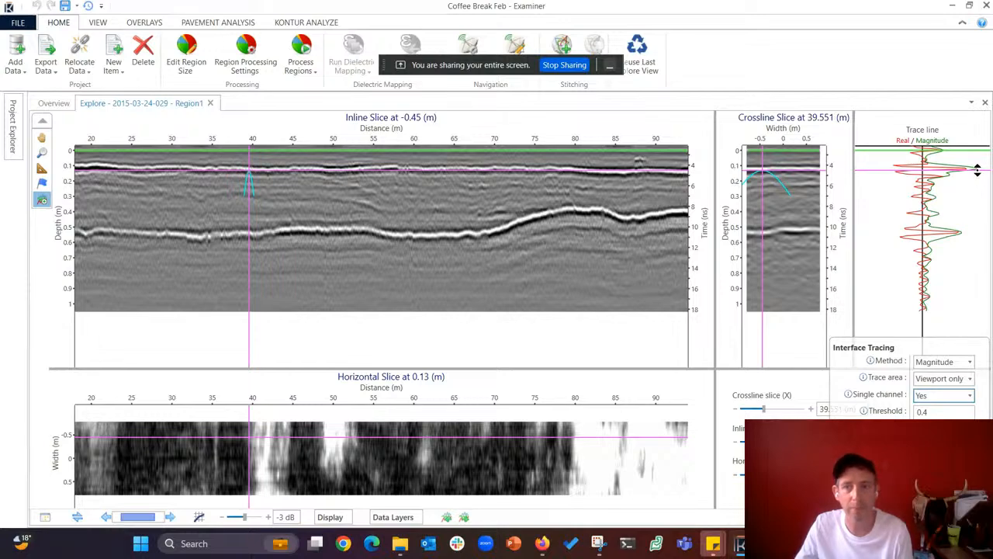
pyautogui.scroll(1, 540, 241)
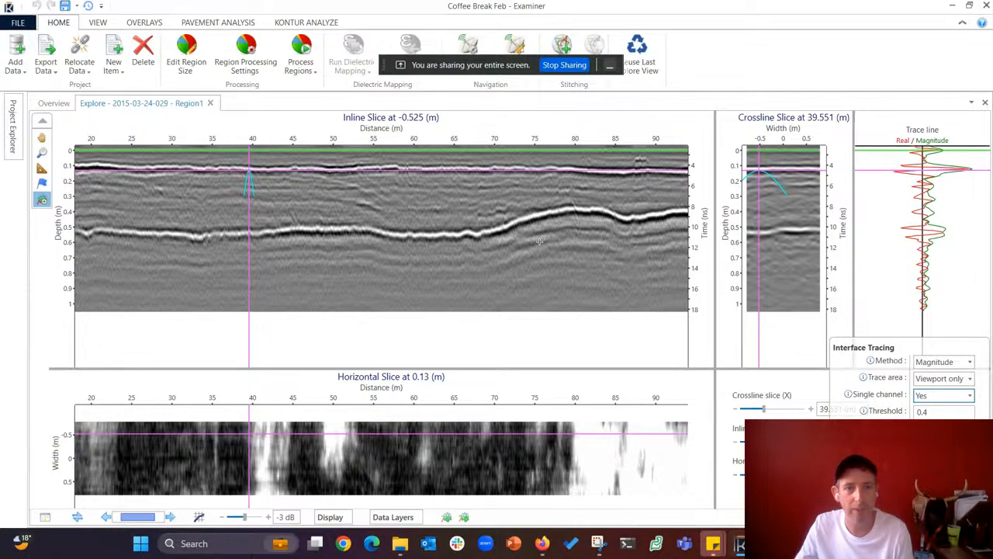
pyautogui.scroll(1, 423, 441)
pyautogui.scroll(-1, 423, 441)
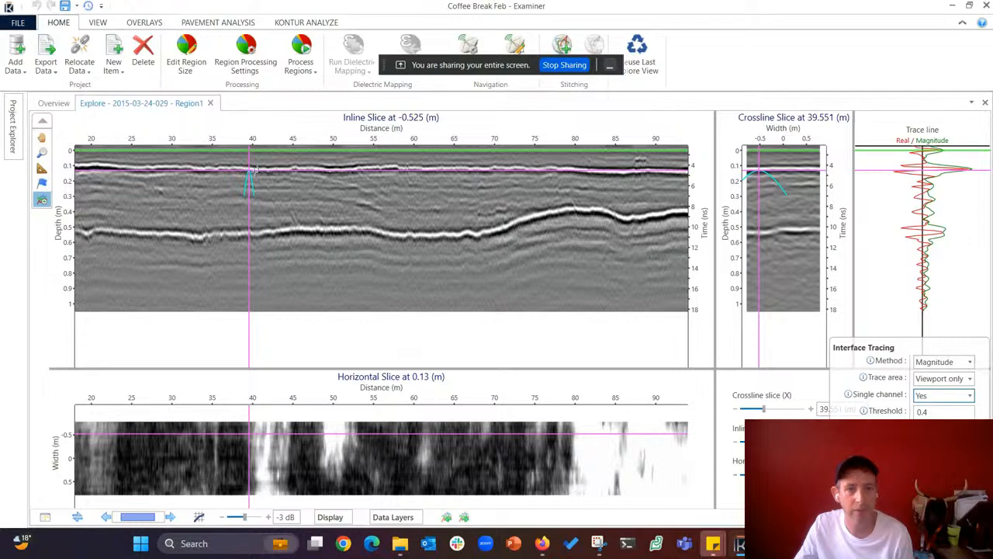
# Trace the shallow reflector on the -0.525 m inline slice into a new interface named Layer1.
pyautogui.click(287, 234)
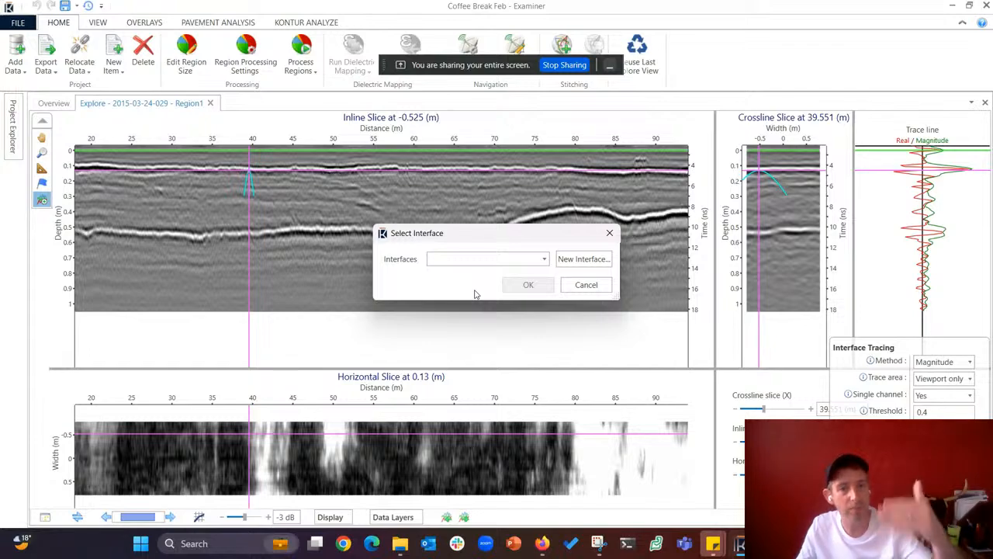
pyautogui.click(545, 261)
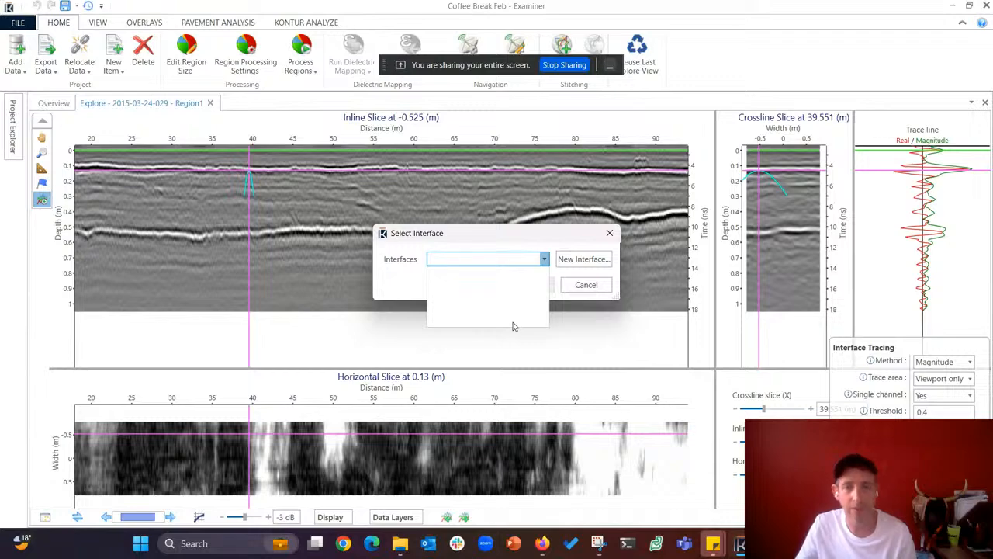
pyautogui.click(584, 259)
pyautogui.click(583, 259)
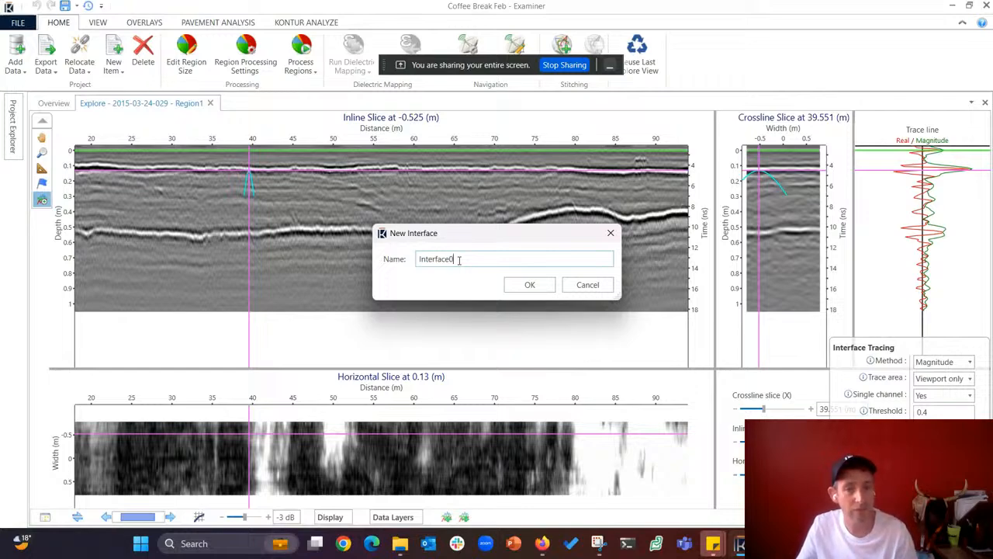
pyautogui.moveTo(462, 260); pyautogui.dragTo(397, 256)
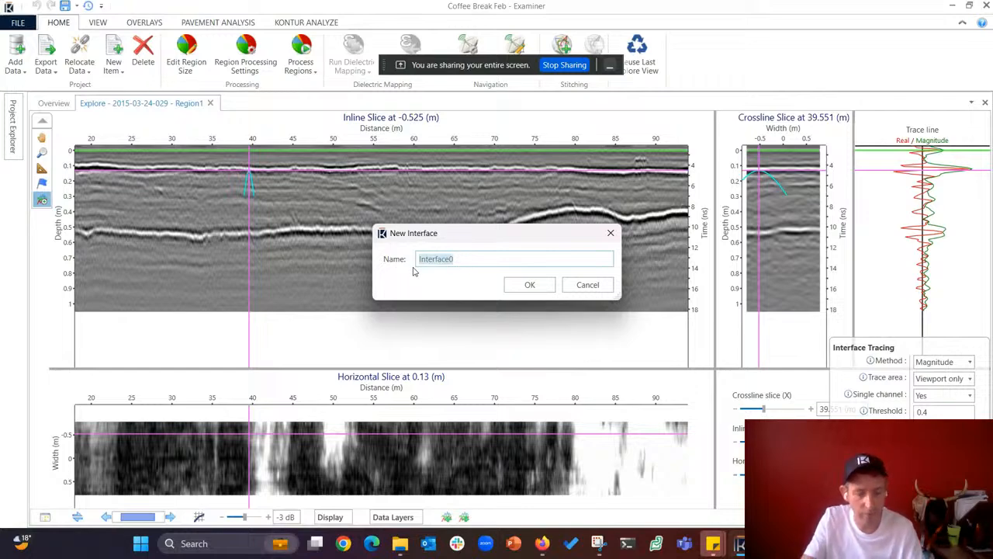
pyautogui.write('Layer1')
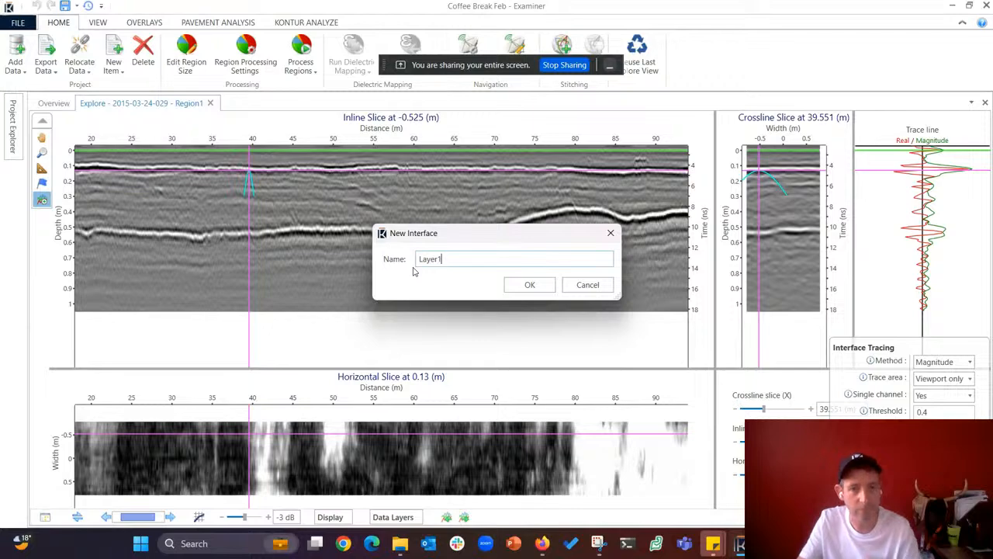
pyautogui.press('Return')
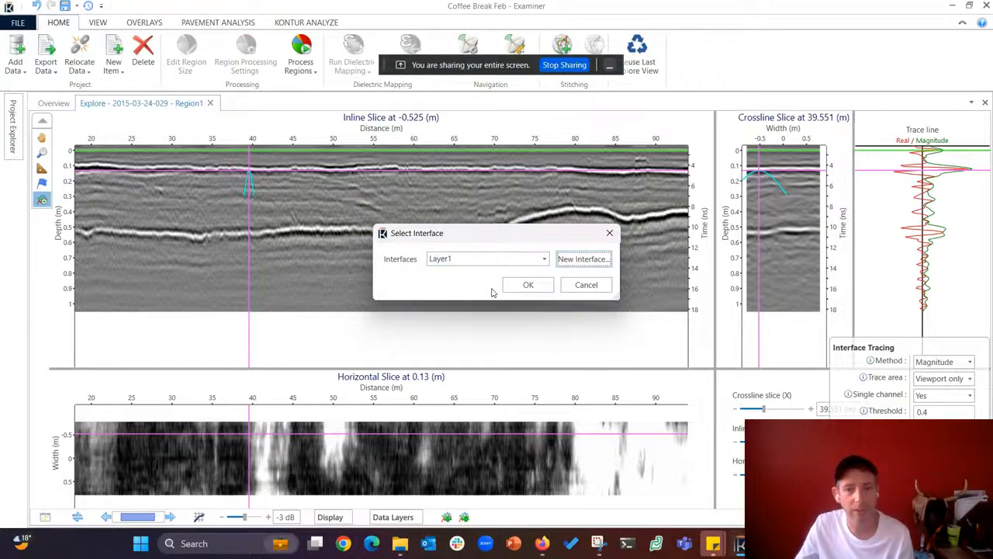
pyautogui.click(521, 285)
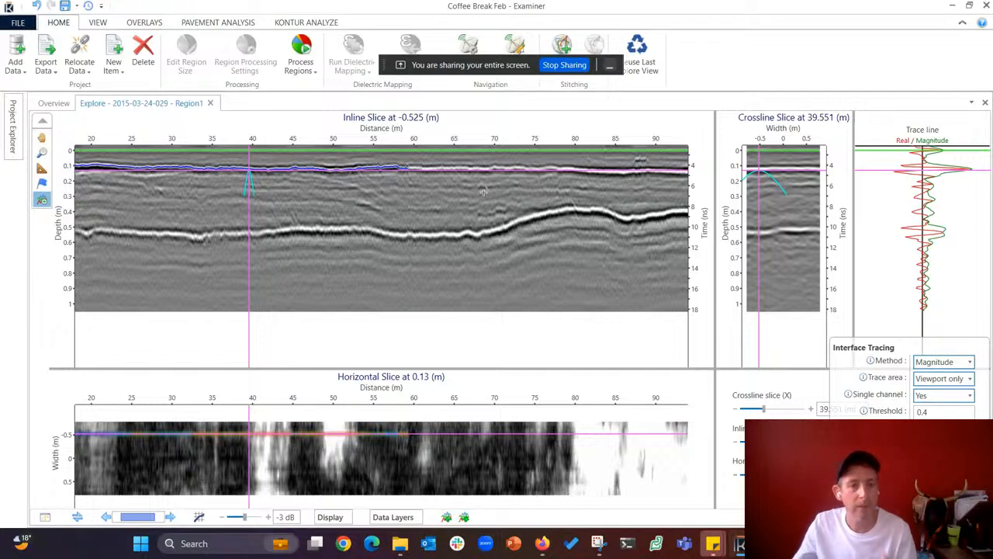
# Set the tracing threshold to 0.6 and continue Layer1 along the untraced shallow reflector beyond about 59 m.
pyautogui.click(933, 413)
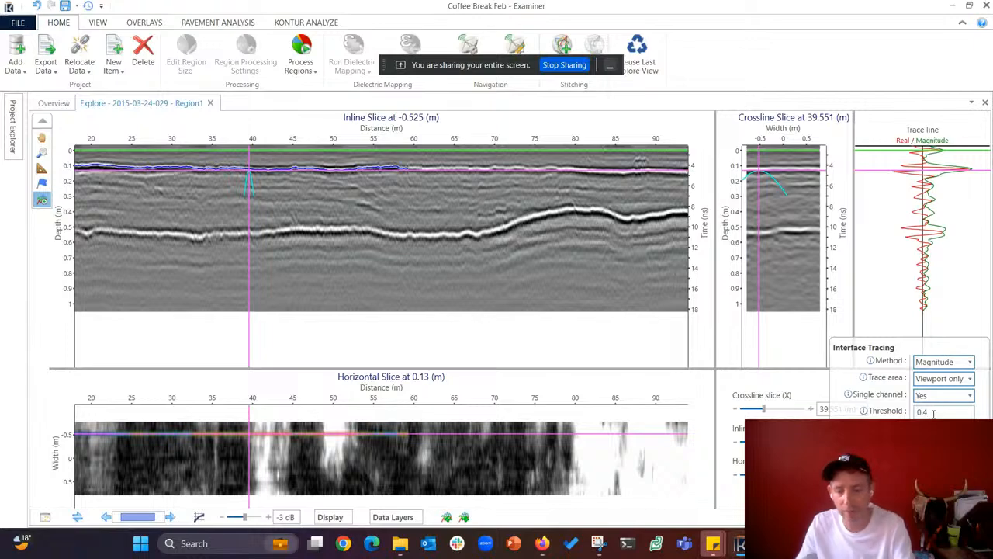
pyautogui.press('BackSpace')
pyautogui.write('6')
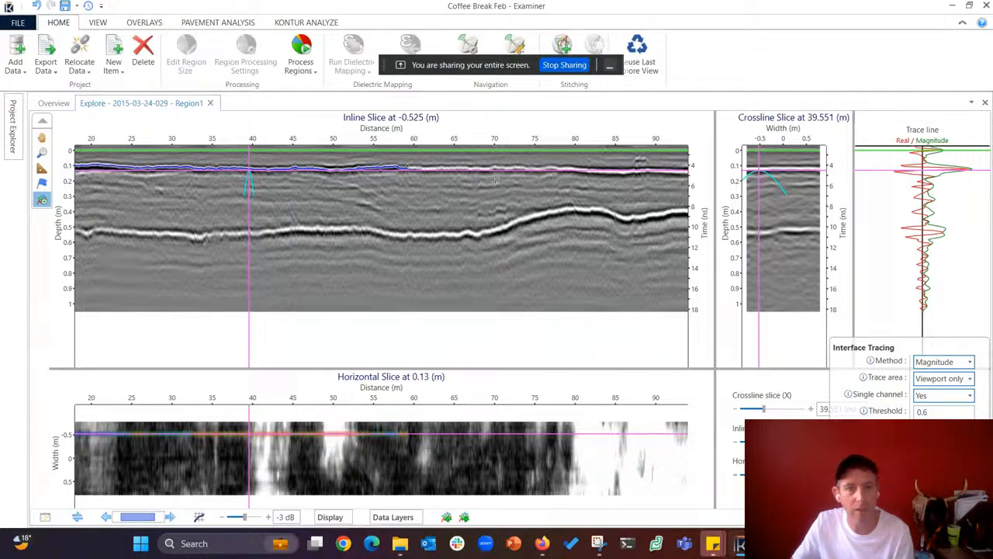
pyautogui.click(455, 165)
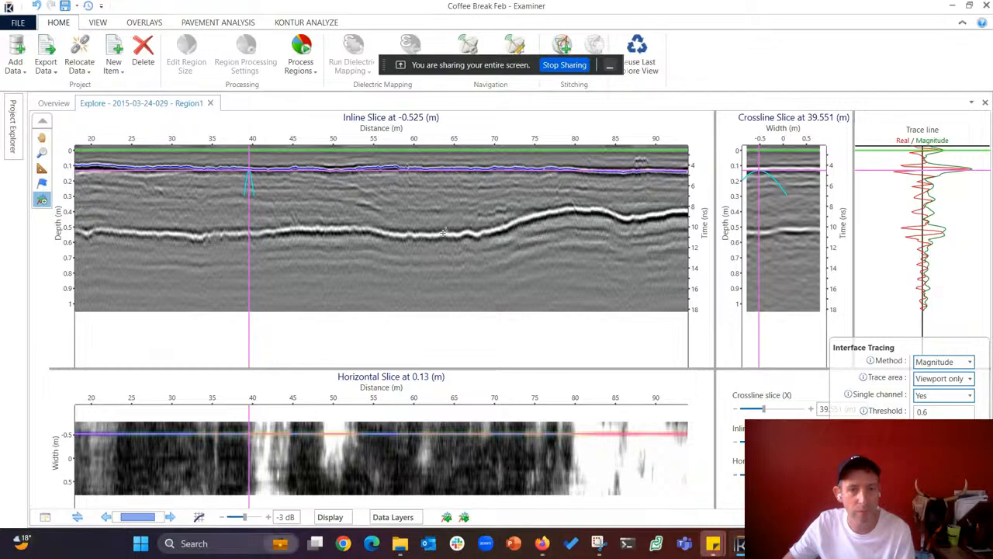
# Compare the traced -0.525 m inline slice with the neighbouring channels up to -0.15 m, returning to -0.525 m.
pyautogui.press('Down')
pyautogui.press('Down')
pyautogui.press('Down')
pyautogui.press('Down')
pyautogui.press('Down')
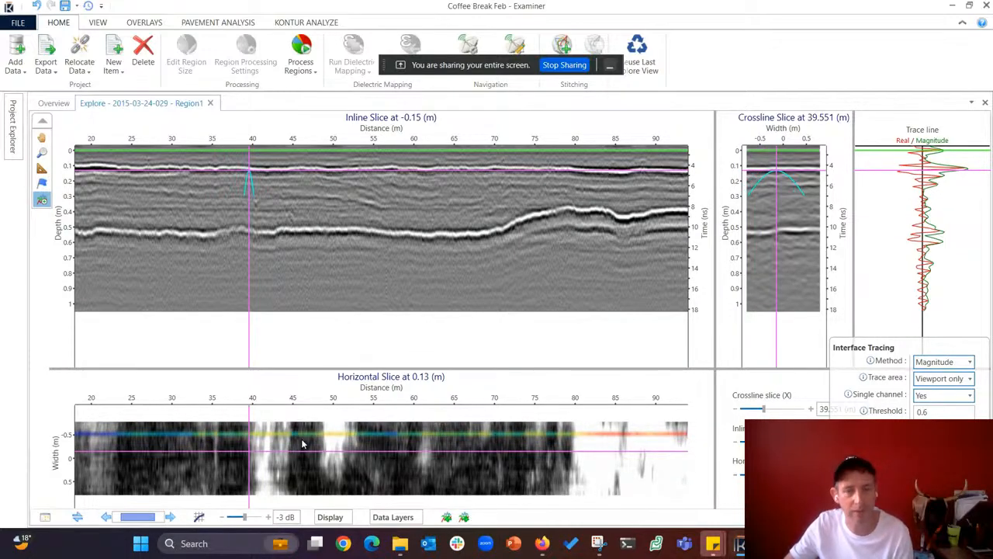
pyautogui.scroll(3, 333, 170)
pyautogui.scroll(2, 332, 170)
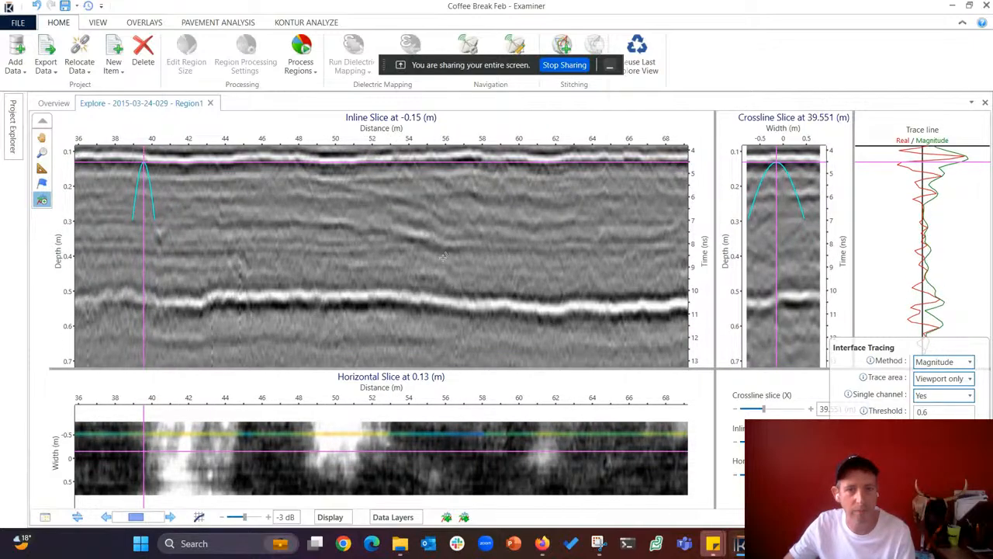
pyautogui.press('Down')
pyautogui.press('Up')
pyautogui.press('Up')
pyautogui.press('Up')
pyautogui.press('Up')
pyautogui.press('Up')
pyautogui.press('Up')
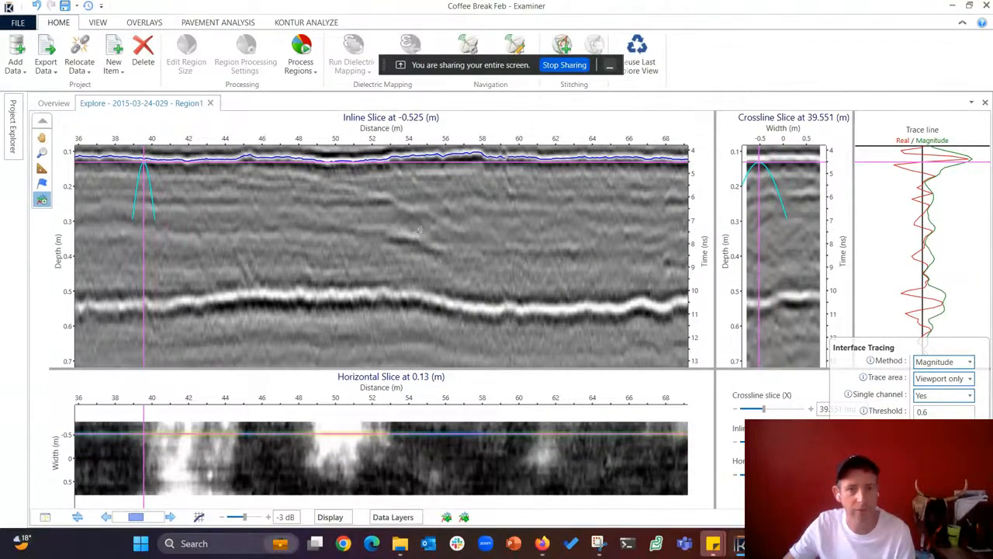
# Examine closely how the Layer1 trace follows the shallow reflector, including its far end near 94 m.
pyautogui.scroll(-2, 411, 171)
pyautogui.scroll(5, 411, 164)
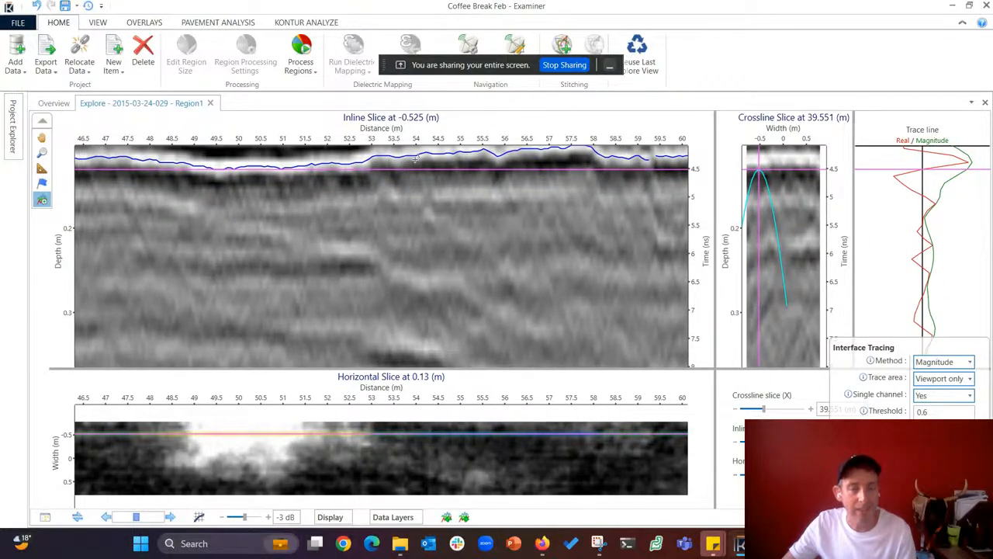
pyautogui.scroll(2, 387, 158)
pyautogui.scroll(2, 395, 215)
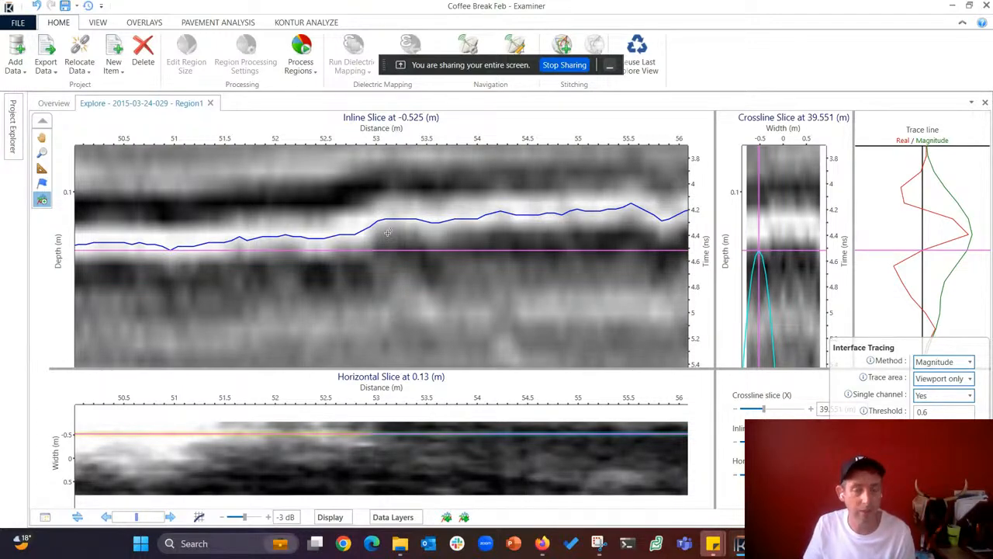
pyautogui.scroll(-5, 388, 233)
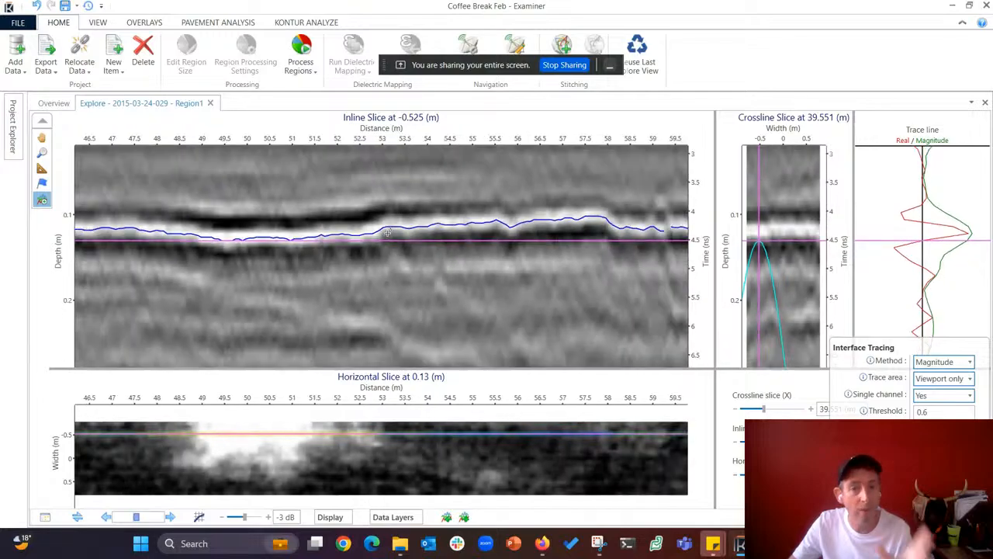
pyautogui.scroll(-6, 387, 232)
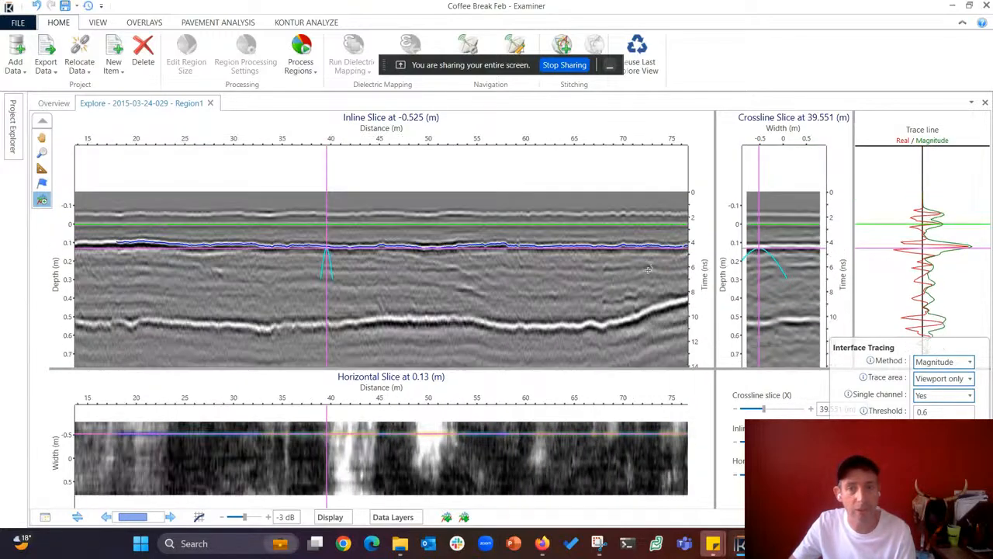
pyautogui.scroll(6, 493, 258)
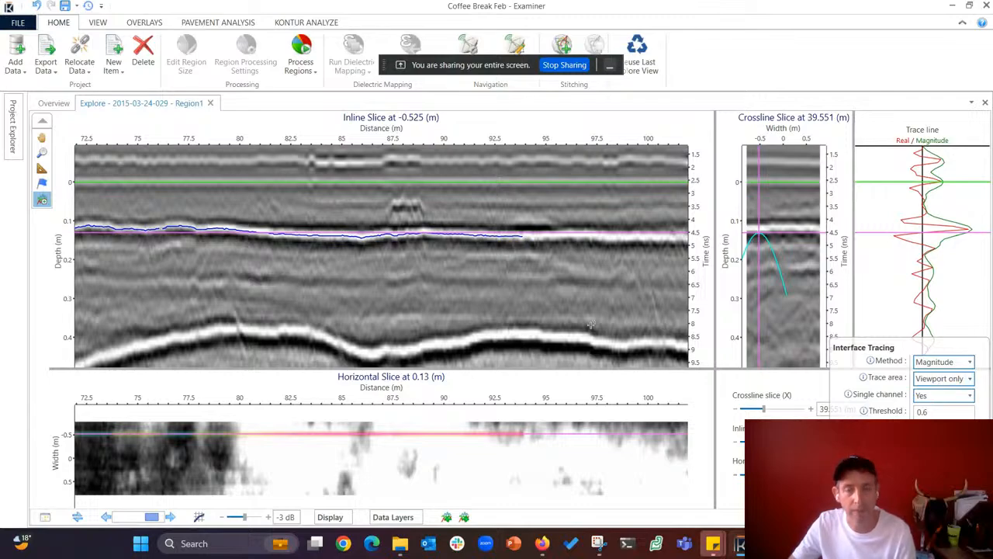
pyautogui.scroll(-5, 525, 276)
pyautogui.scroll(-3, 526, 276)
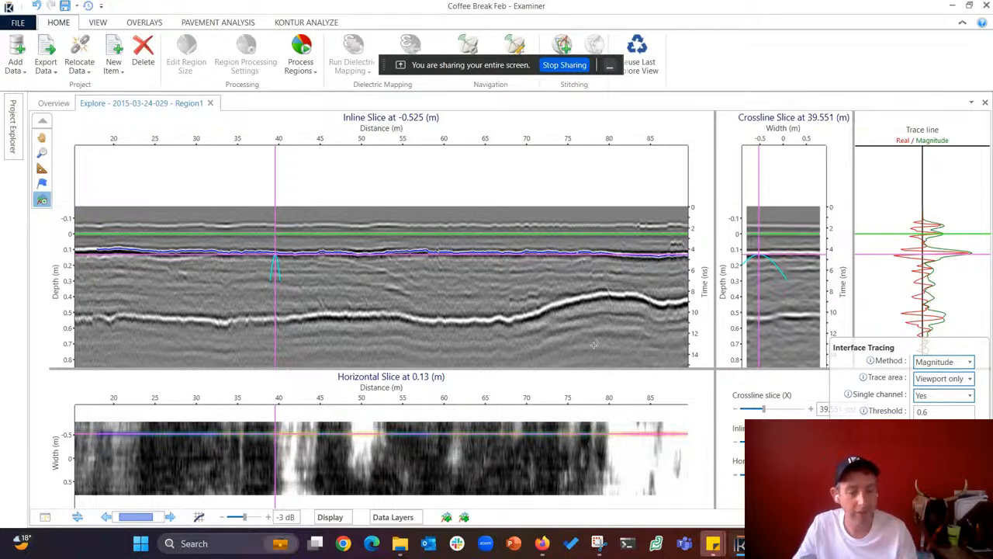
# Set Single channel to No and move the inline slice to -0.225 m.
pyautogui.click(936, 398)
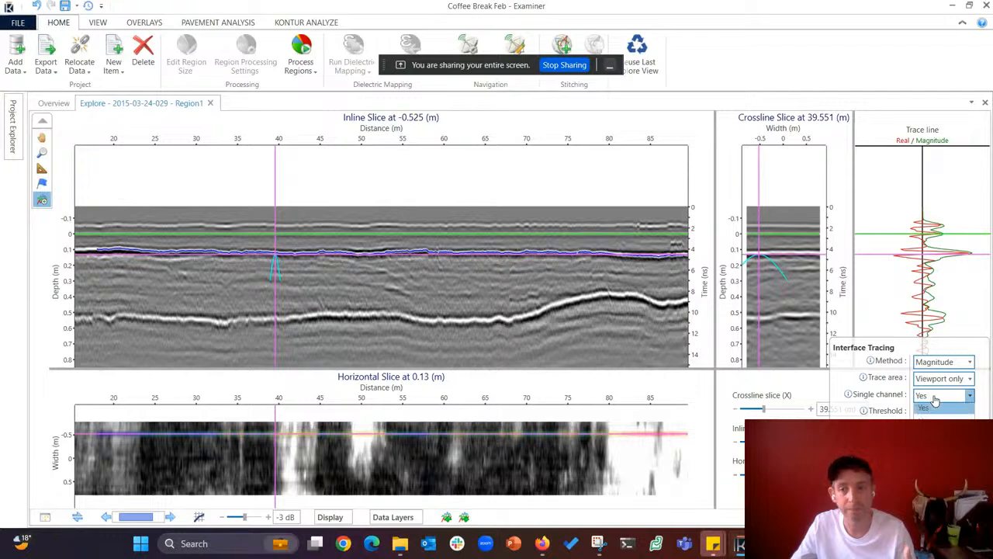
pyautogui.click(933, 424)
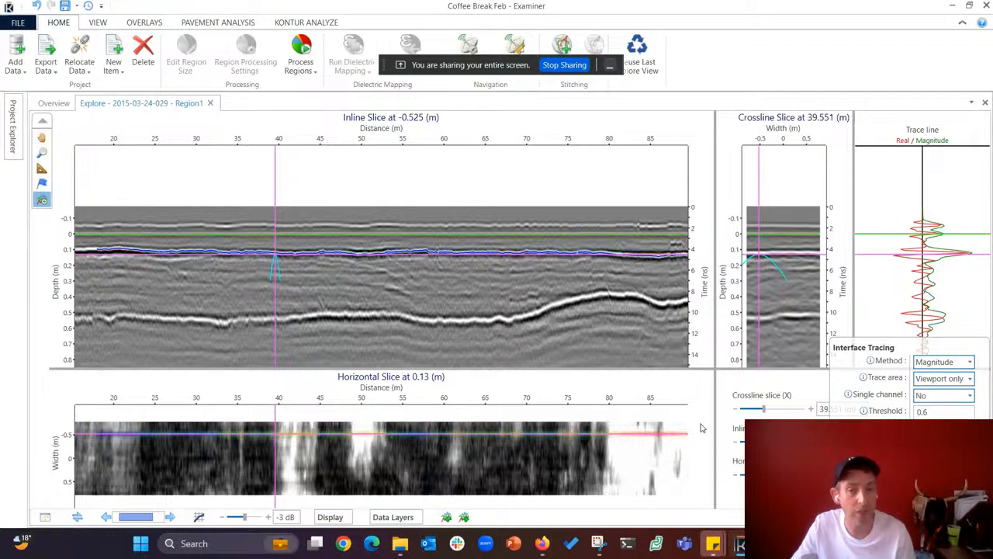
pyautogui.scroll(2, 496, 309)
pyautogui.scroll(2, 496, 309)
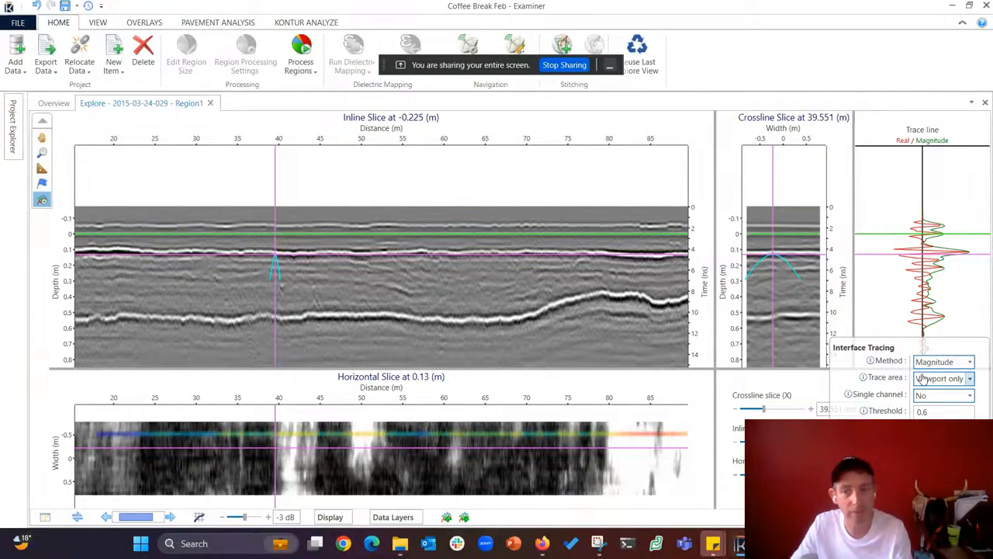
pyautogui.scroll(1, 367, 266)
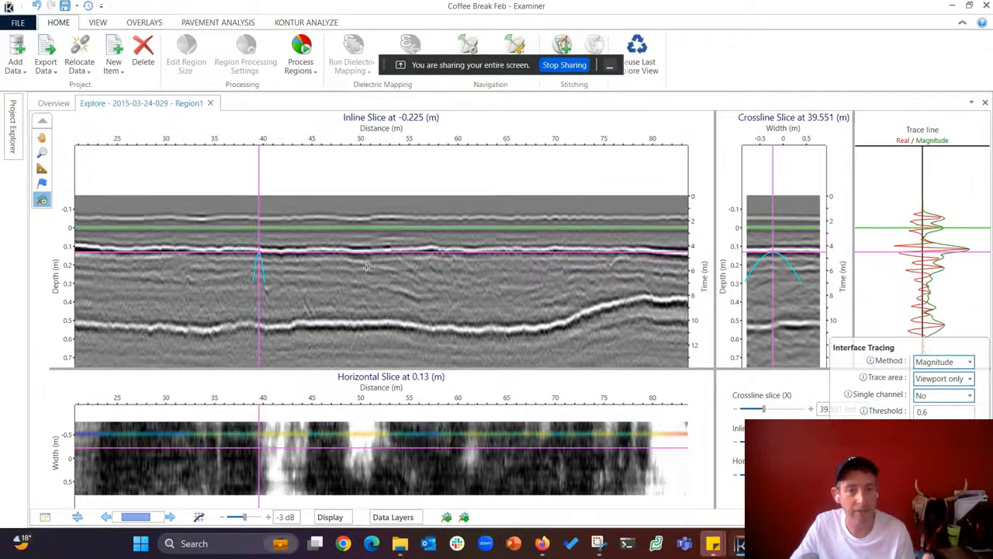
# Trace the shallow reflector across multiple channels, undo that trace, and retrace it within a narrower viewport from about 25 to 74 m.
pyautogui.click(333, 251)
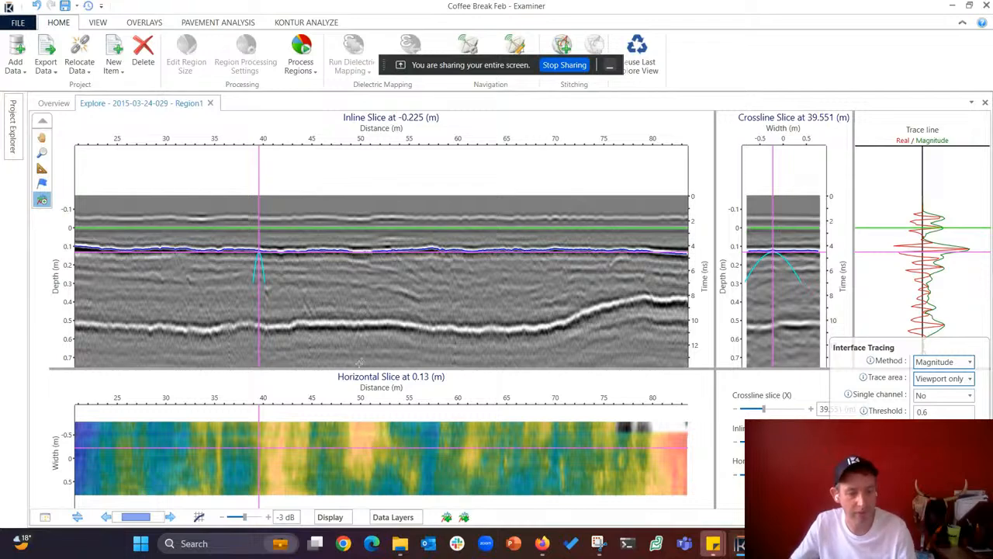
pyautogui.hotkey('ctrl', 'z')
pyautogui.scroll(2, 324, 270)
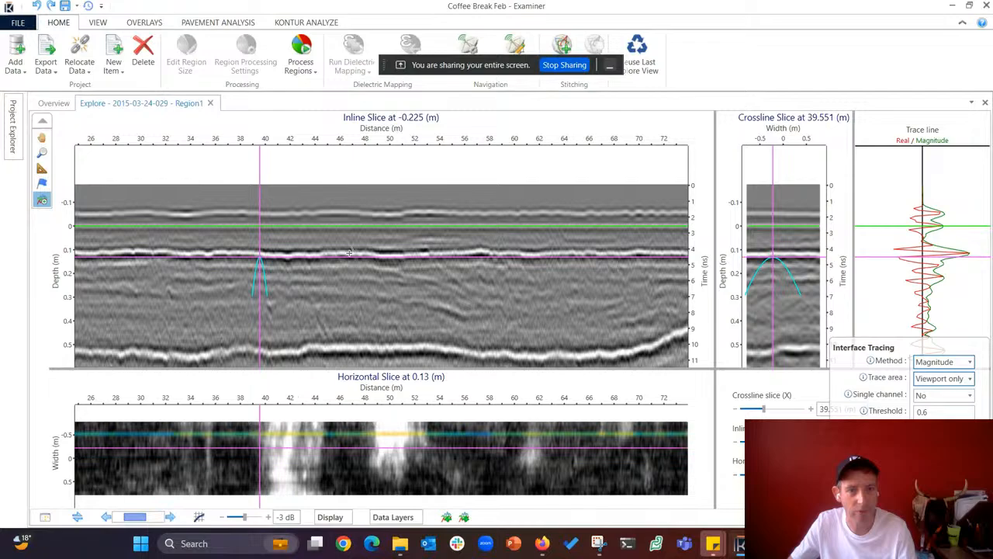
pyautogui.click(349, 252)
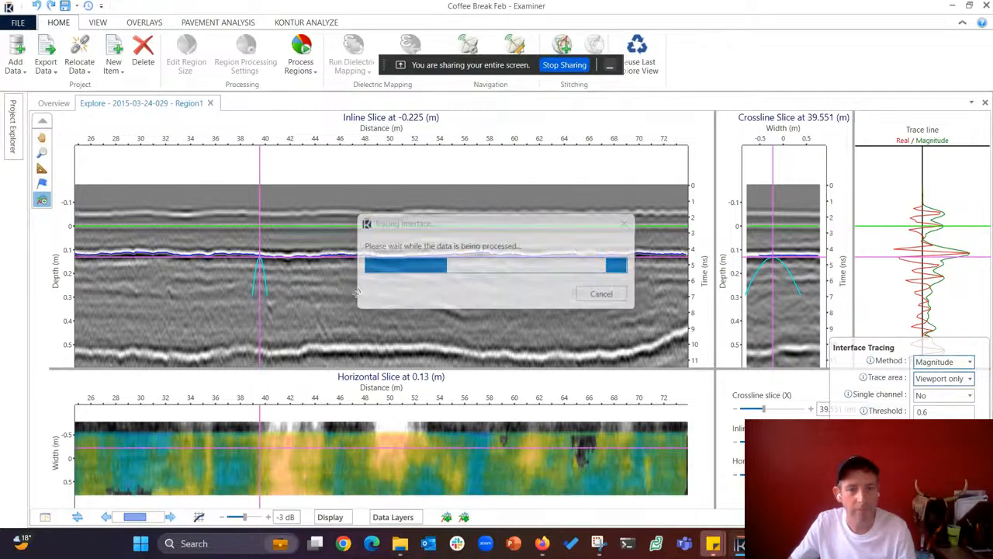
pyautogui.scroll(-4, 385, 329)
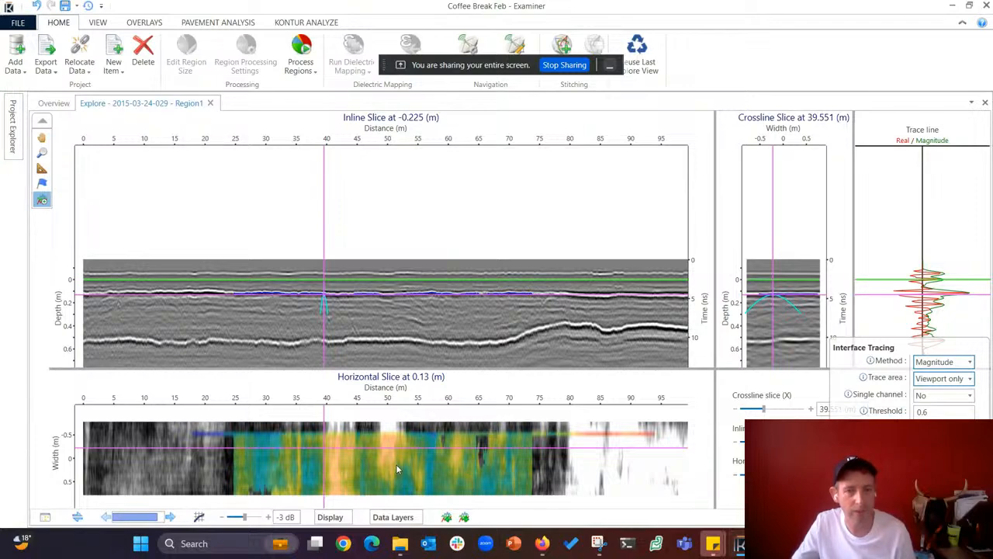
# Move the inline slice to 0.225 m and change the trace area to Full data set.
pyautogui.scroll(-10, 426, 290)
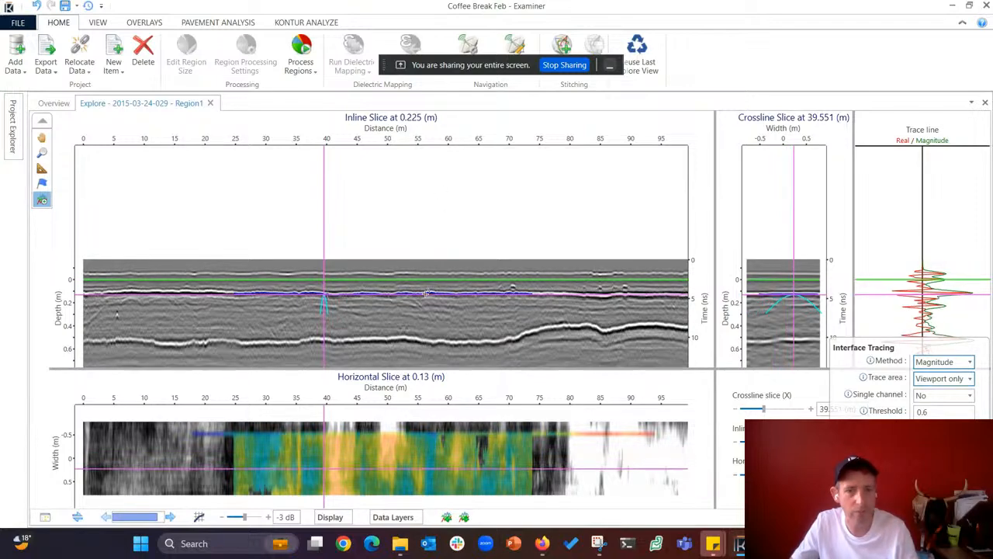
pyautogui.scroll(5, 425, 293)
pyautogui.scroll(2, 426, 294)
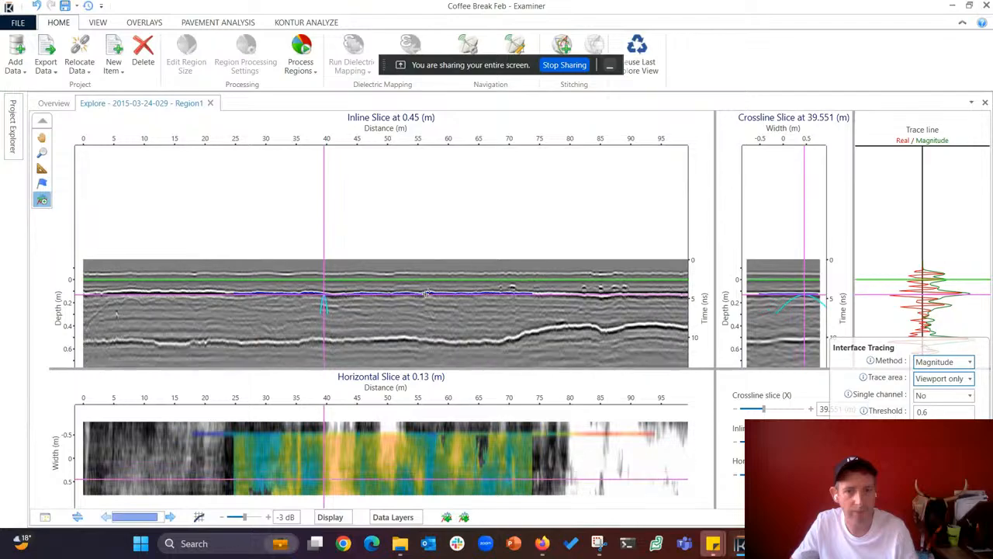
pyautogui.scroll(-3, 426, 293)
pyautogui.click(959, 379)
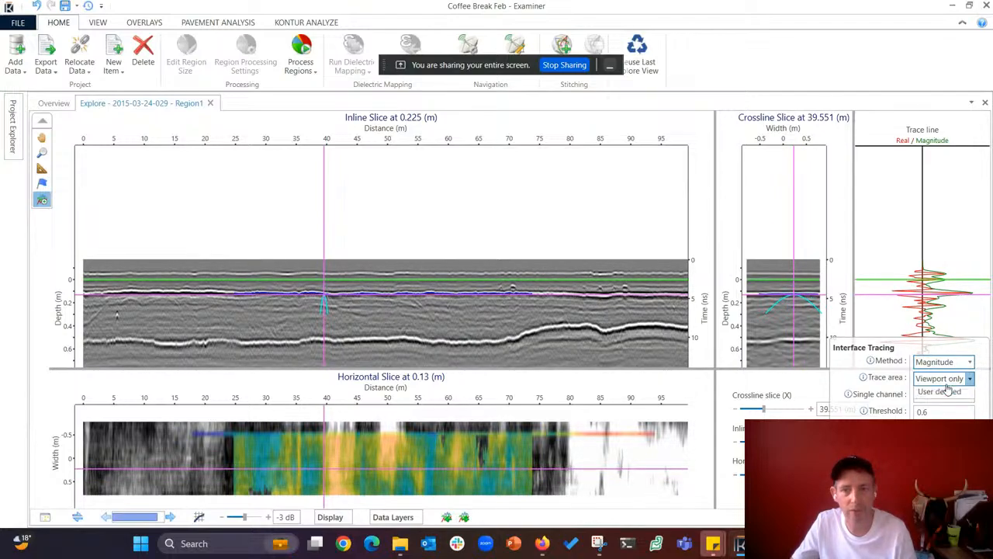
pyautogui.click(940, 408)
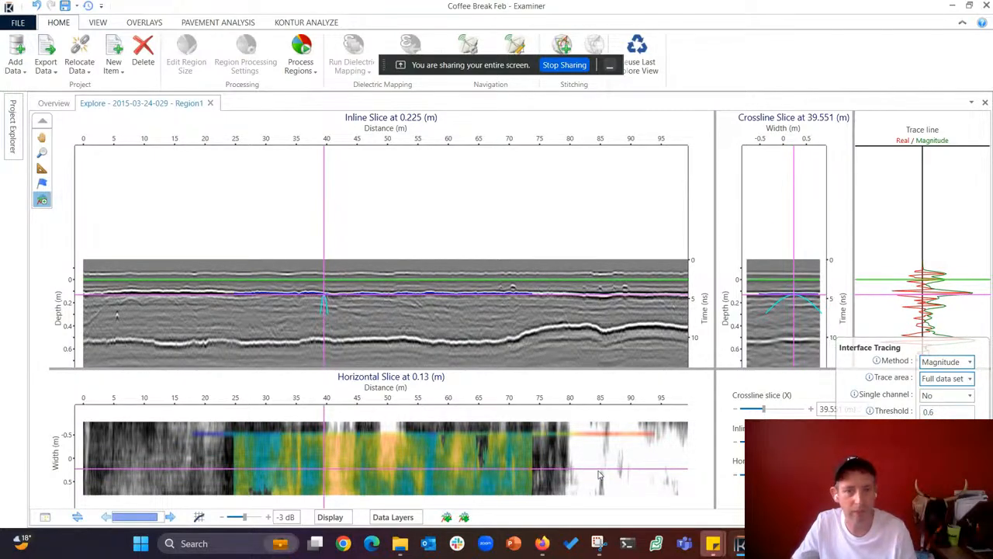
# Trace the untraced start of the shallow reflector across the channels, picking it at about 18 m on the 0.225 m inline slice.
pyautogui.moveTo(179, 276); pyautogui.dragTo(359, 307)
pyautogui.scroll(3, 359, 308)
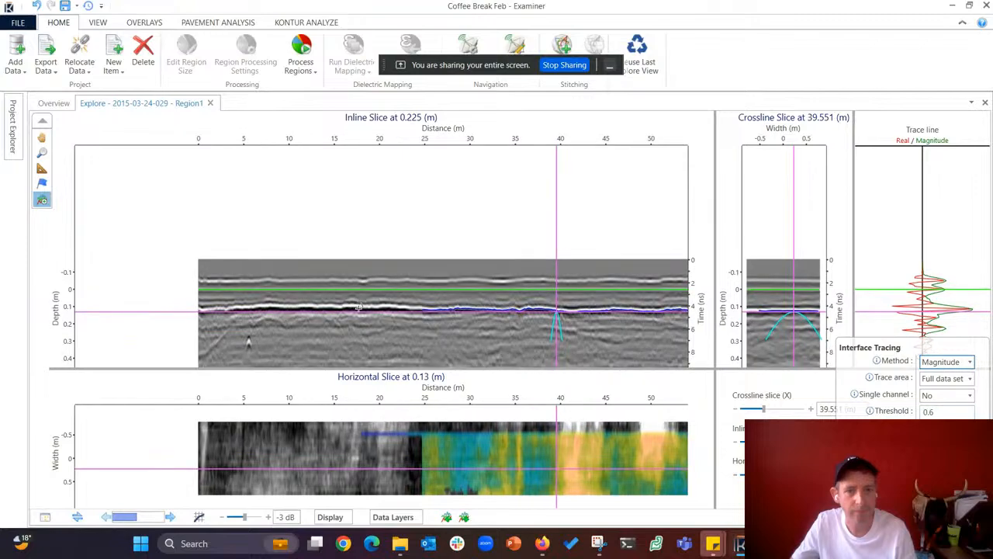
pyautogui.click(359, 307)
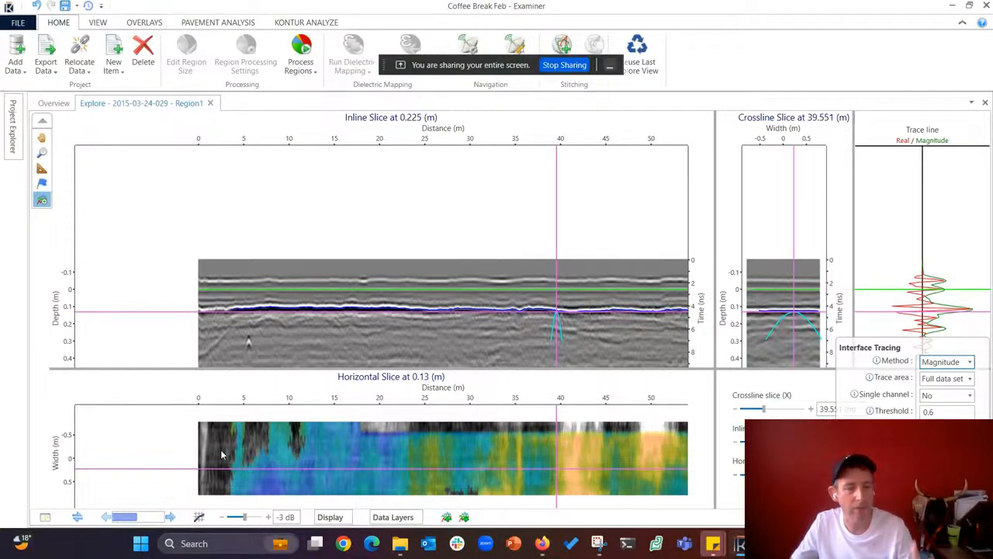
# Set the threshold to 0.5 and trace the reflector's untraced end, picking it at about 85 m on the 0.225 m inline slice.
pyautogui.scroll(-7, 248, 450)
pyautogui.scroll(1, 527, 450)
pyautogui.moveTo(518, 449); pyautogui.dragTo(349, 448)
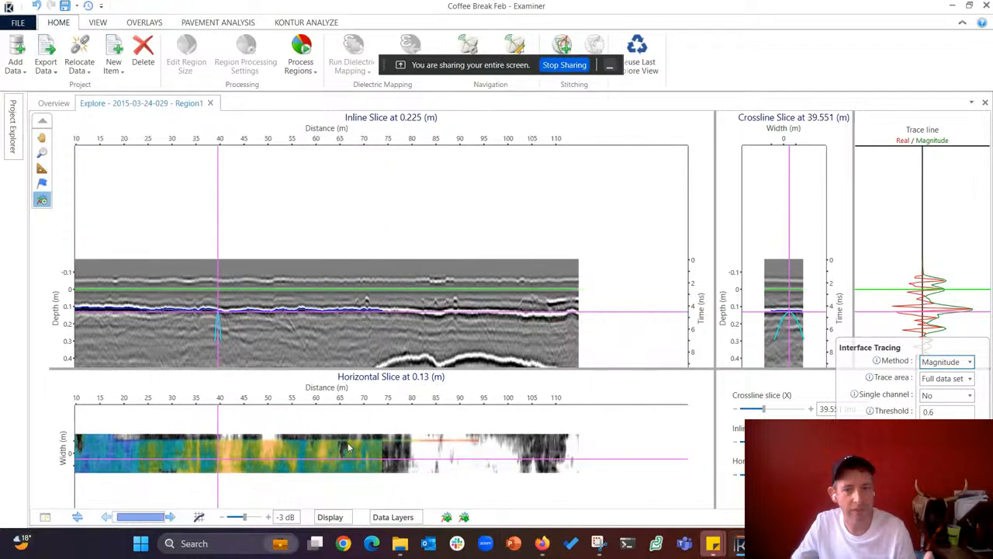
pyautogui.scroll(-1, 349, 447)
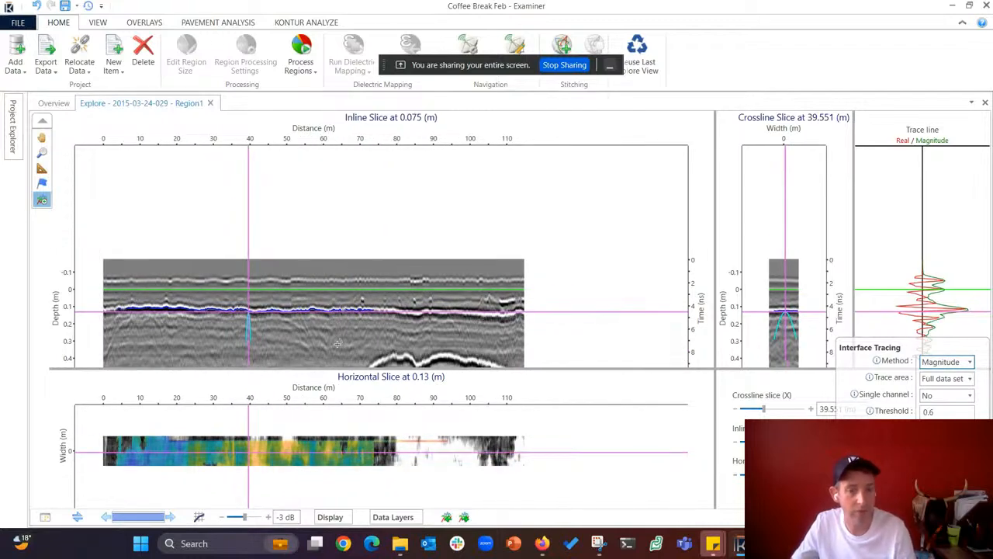
pyautogui.scroll(4, 337, 343)
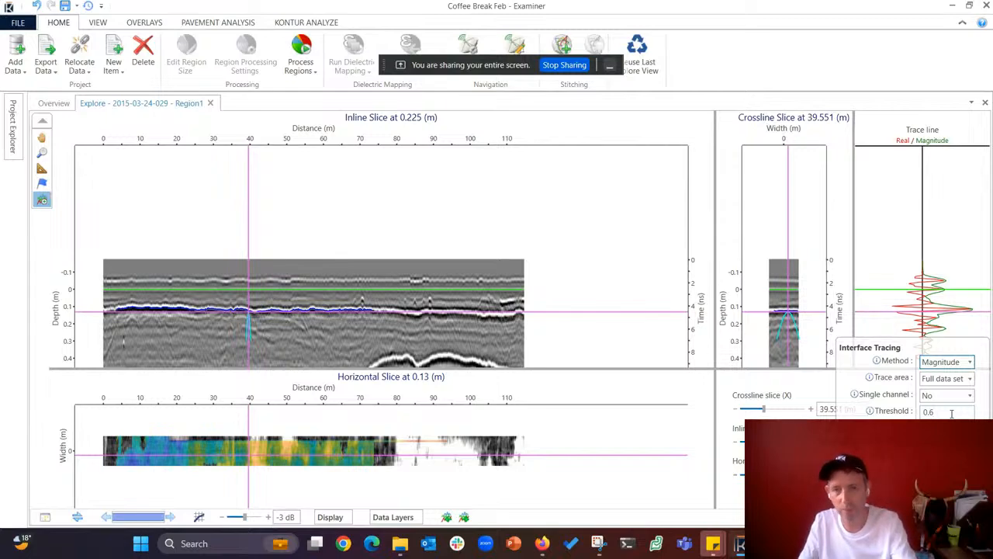
pyautogui.press('BackSpace')
pyautogui.write('5')
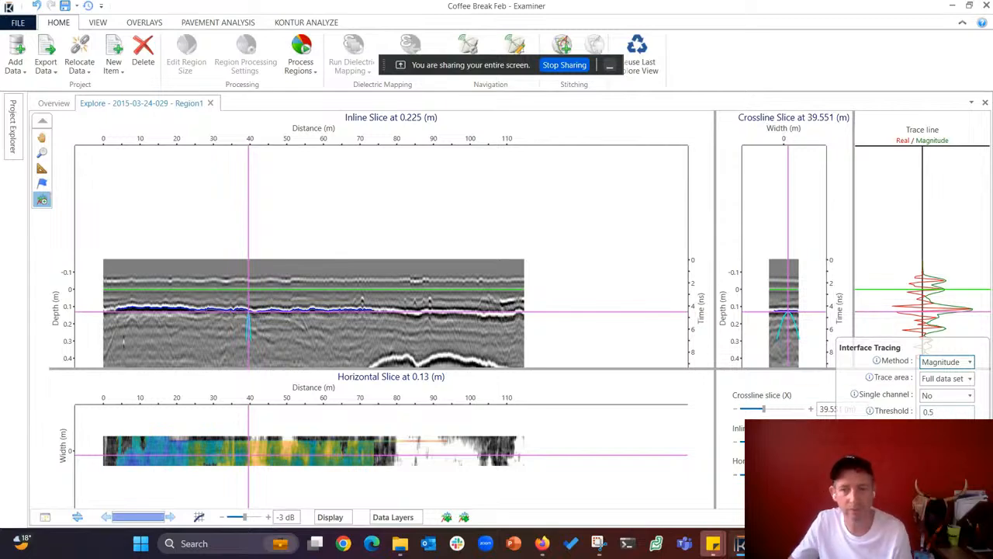
pyautogui.scroll(2, 418, 313)
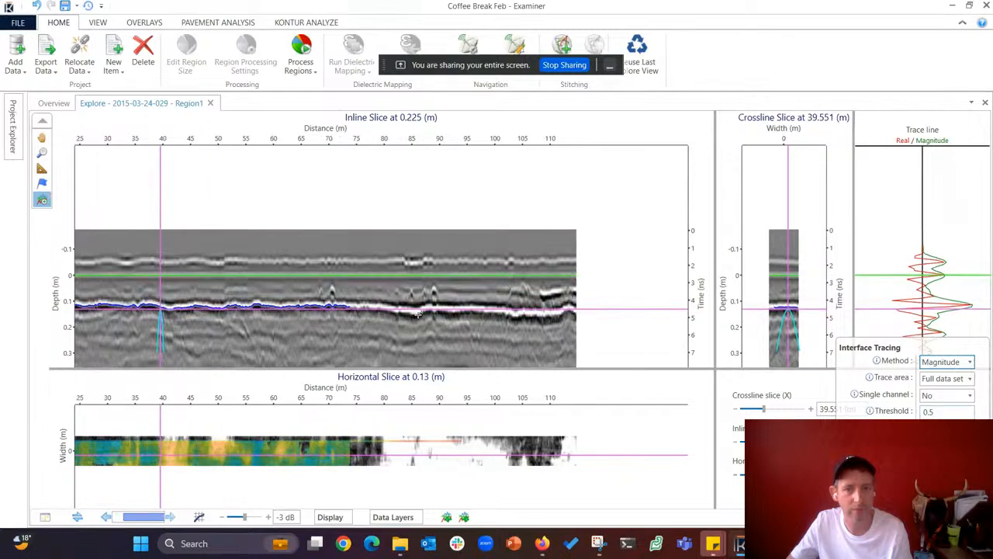
pyautogui.click(415, 312)
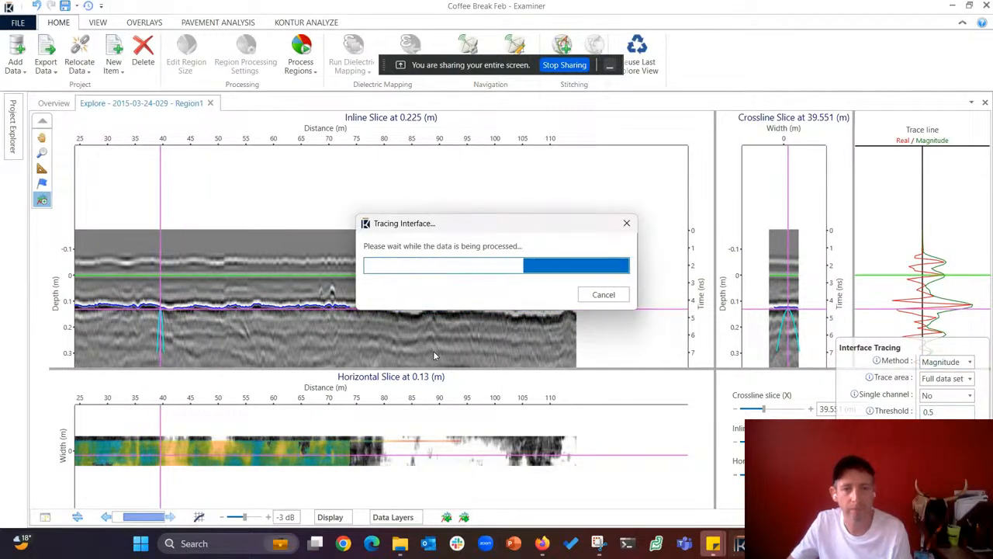
# Move to the -0.675 m inline slice and trace the reflector along the untraced edge strip of the data set.
pyautogui.scroll(-3, 436, 351)
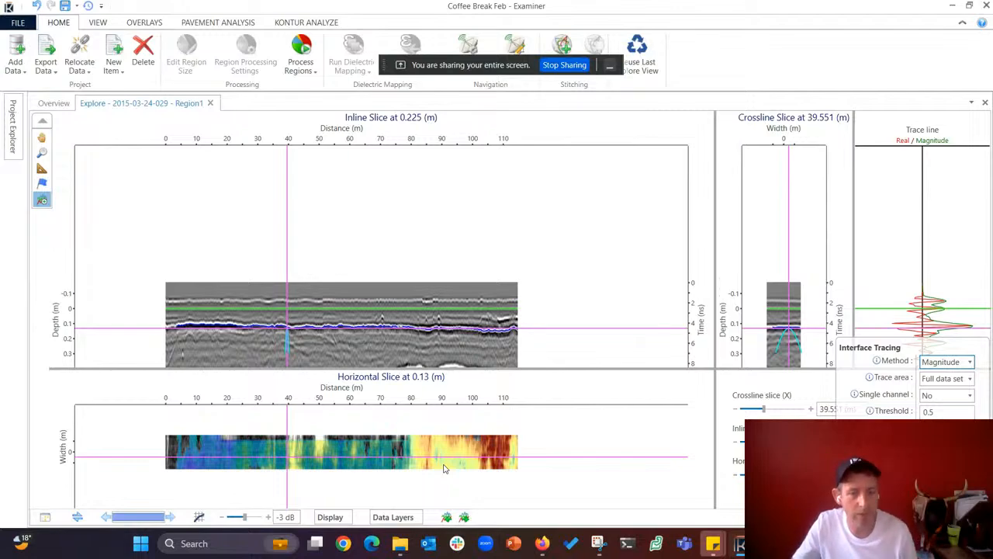
pyautogui.scroll(3, 306, 320)
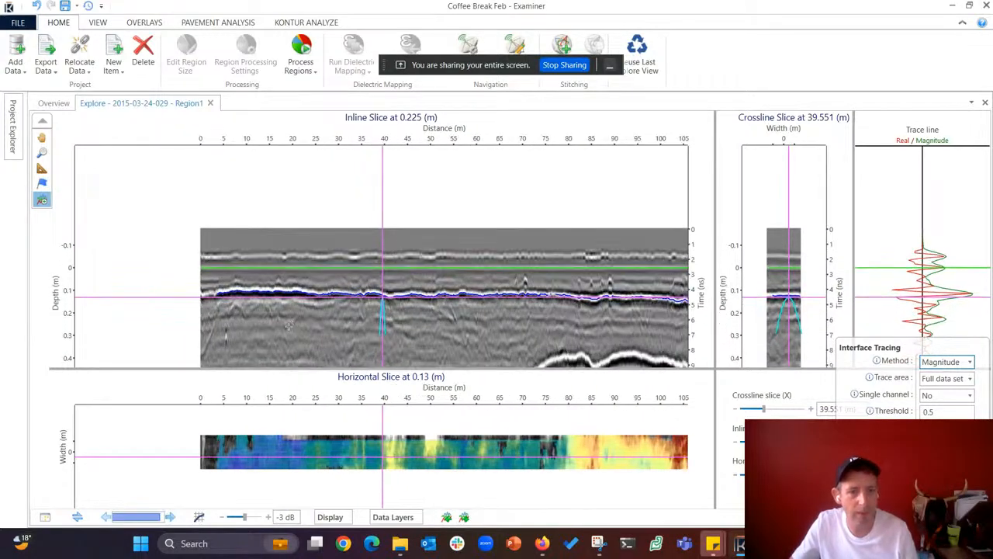
pyautogui.scroll(-2, 232, 320)
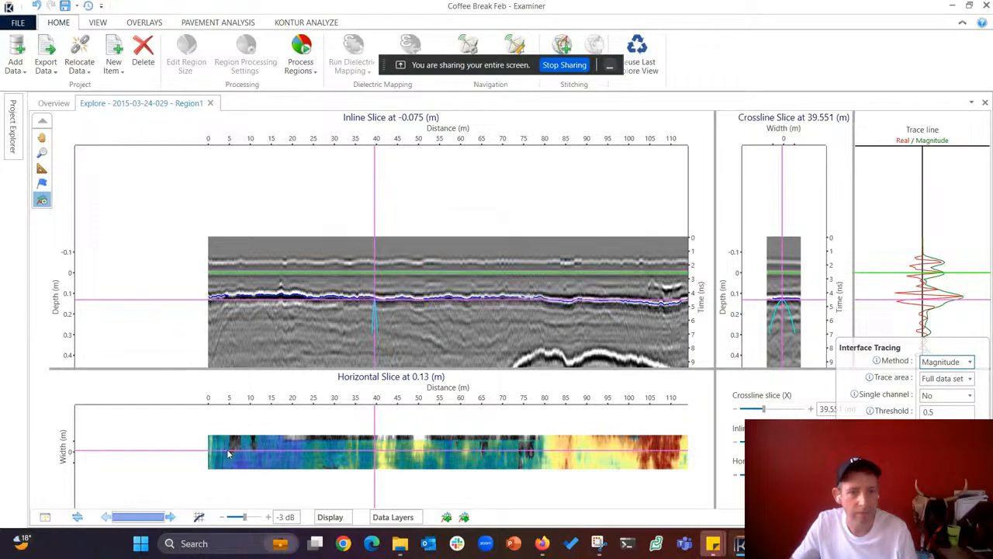
pyautogui.scroll(2, 227, 447)
pyautogui.scroll(1, 229, 446)
pyautogui.scroll(2, 396, 425)
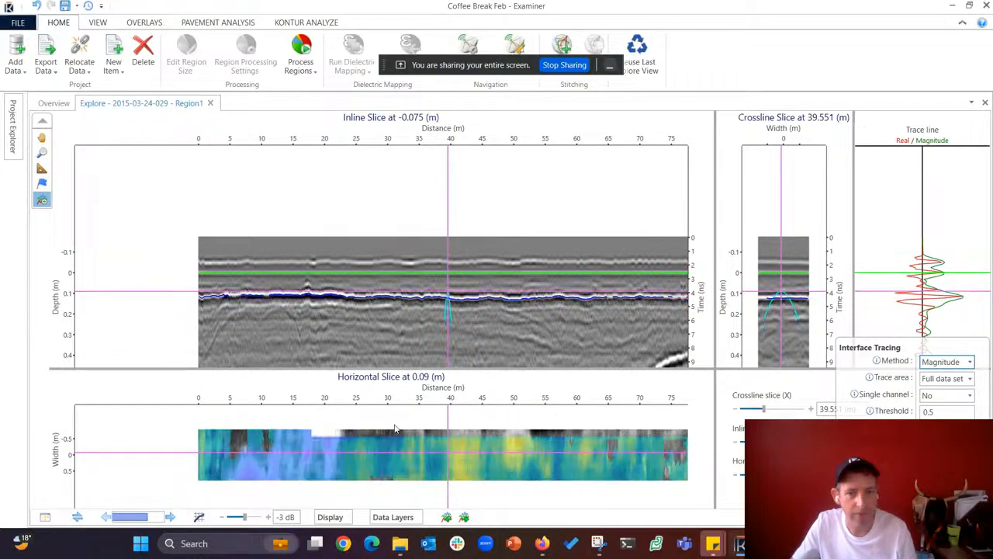
pyautogui.scroll(-4, 414, 339)
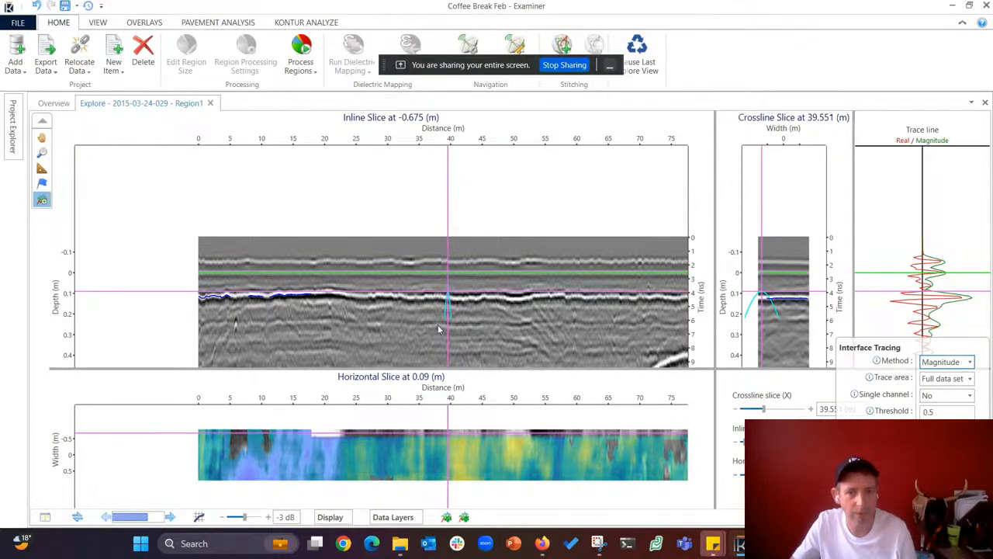
pyautogui.scroll(-1, 450, 329)
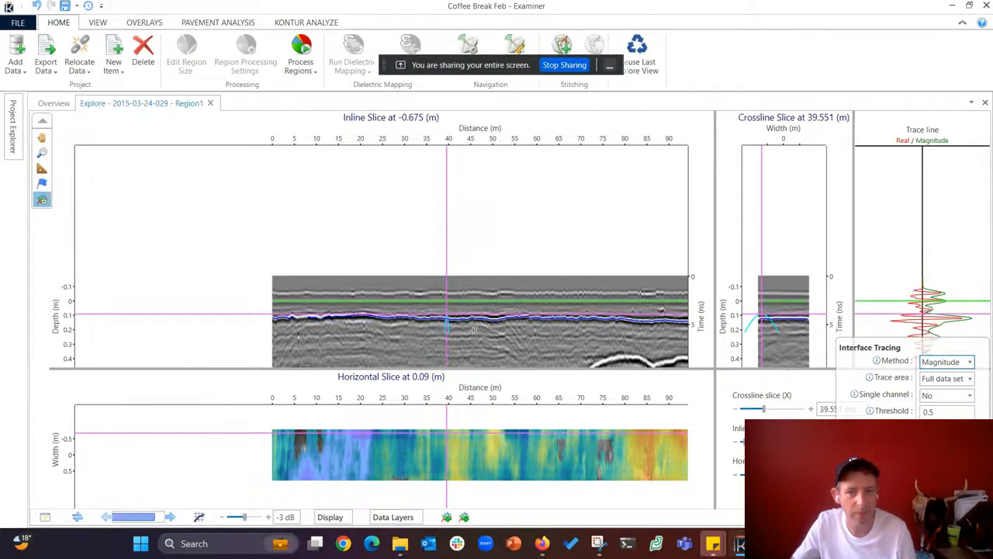
# Move to the -0.3 m inline slice and trace the gap in the reflector at about 75 m.
pyautogui.scroll(-1, 473, 329)
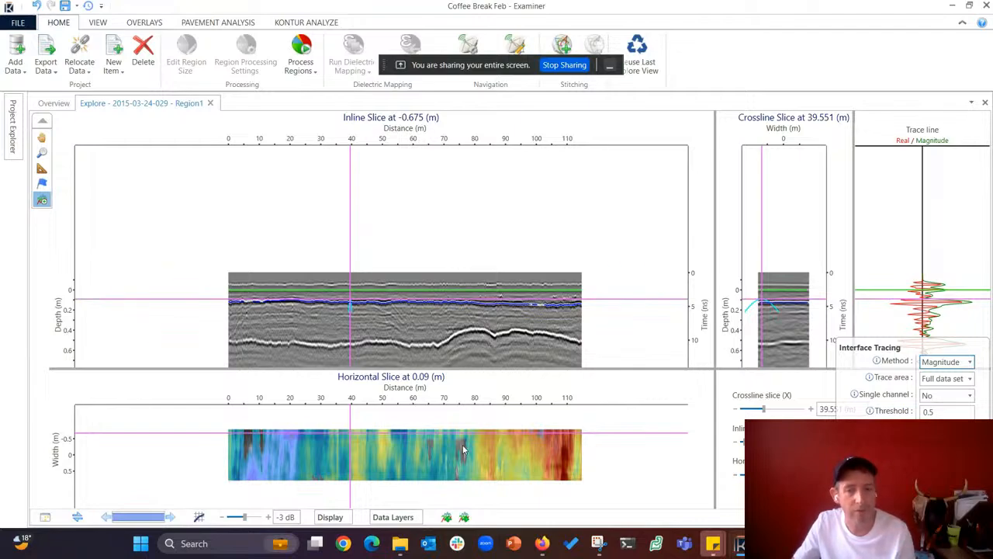
pyautogui.scroll(3, 463, 450)
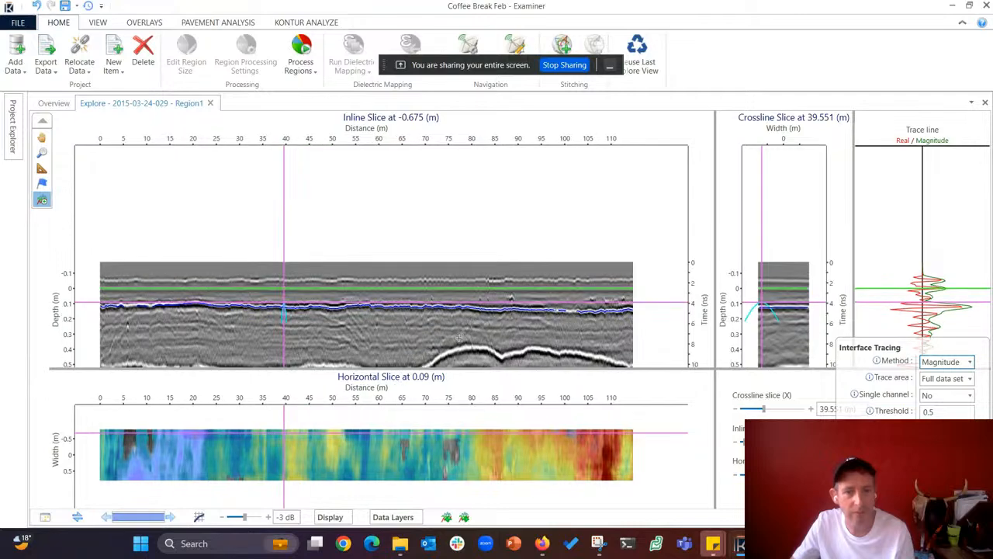
pyautogui.scroll(5, 452, 334)
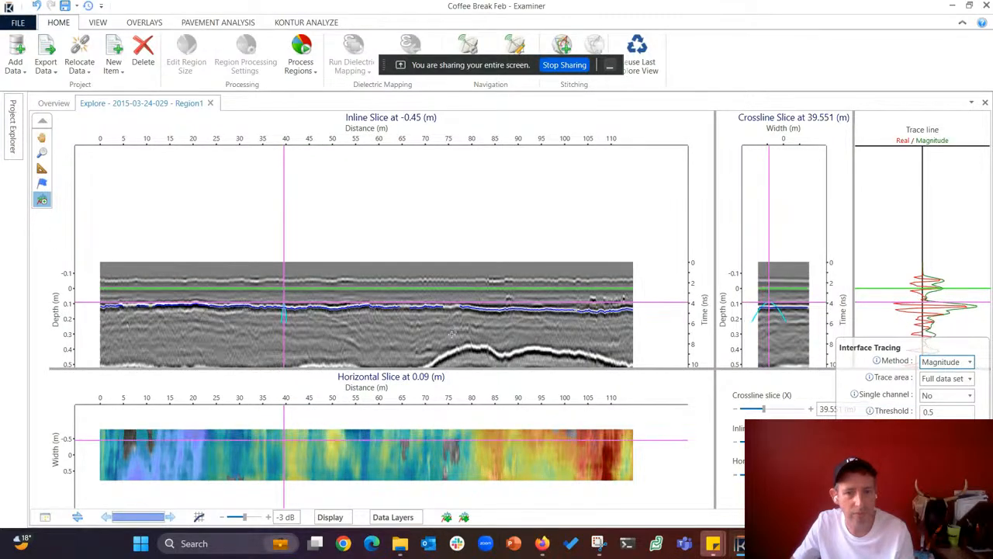
pyautogui.scroll(1, 455, 427)
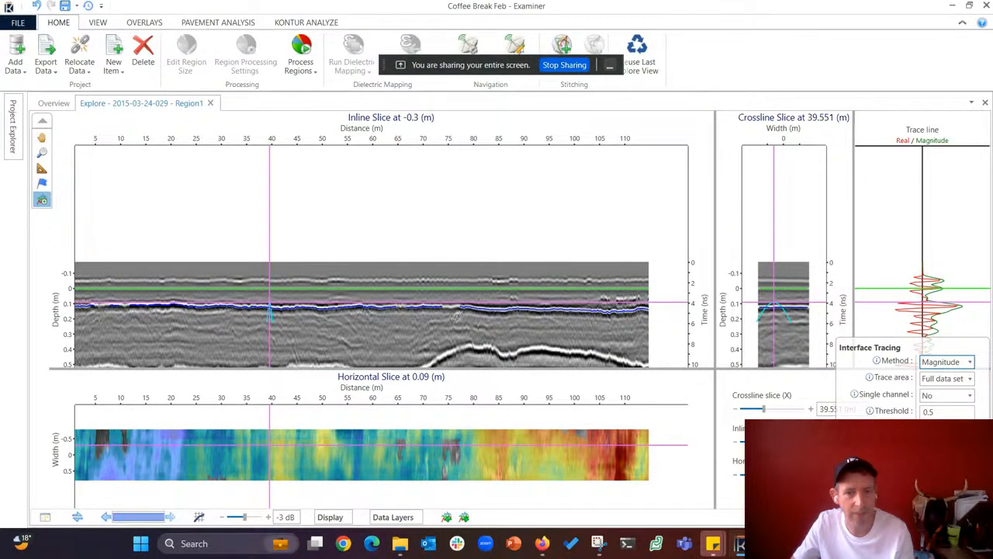
pyautogui.scroll(2, 452, 312)
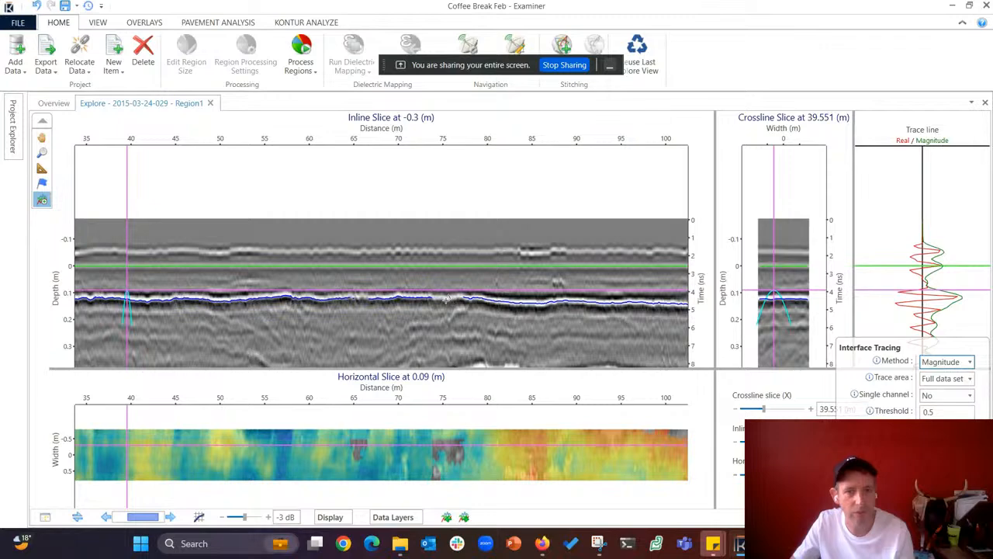
pyautogui.click(447, 297)
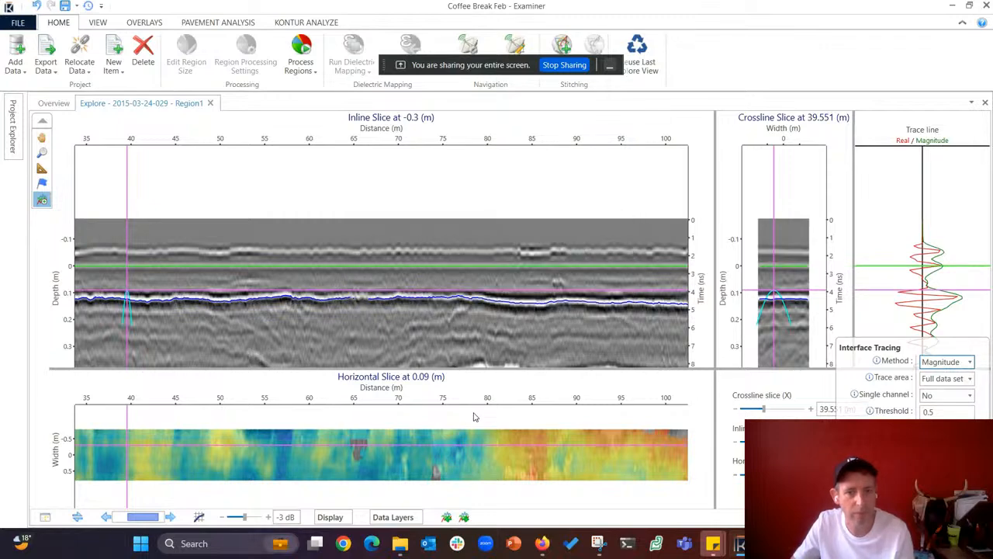
# Close the interface gap between about 65 and 67 m on the -0.45 m inline slice with the Draw Interface tool.
pyautogui.click(42, 200)
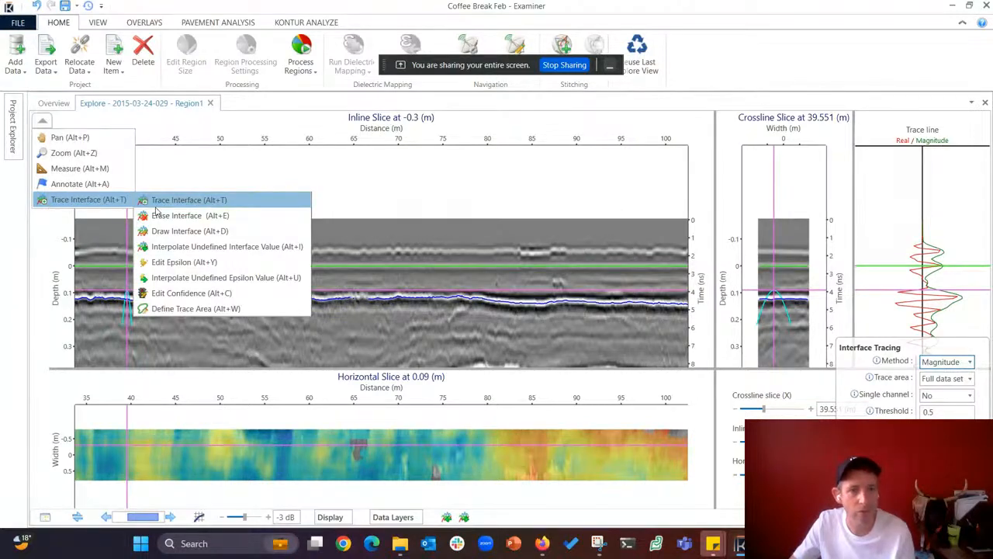
pyautogui.click(167, 230)
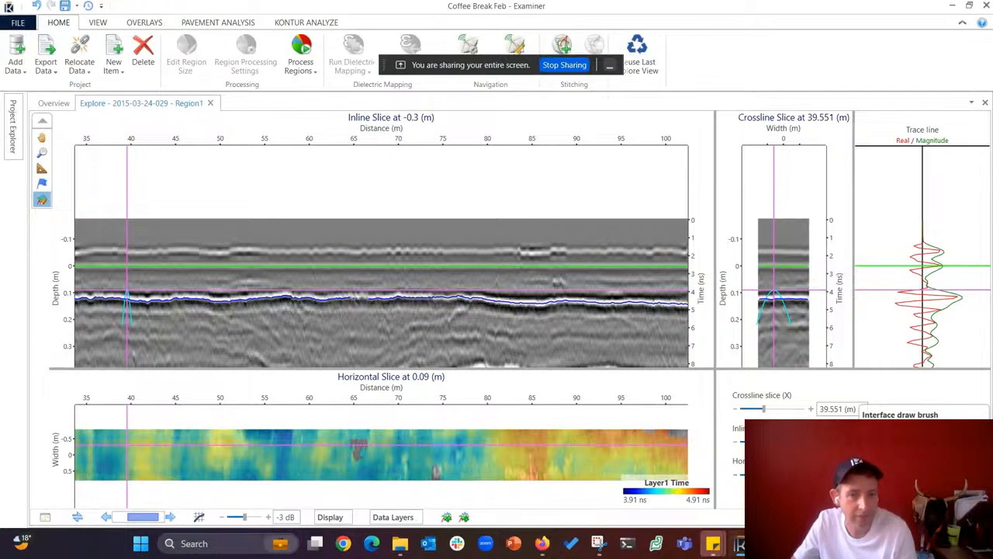
pyautogui.scroll(2, 364, 299)
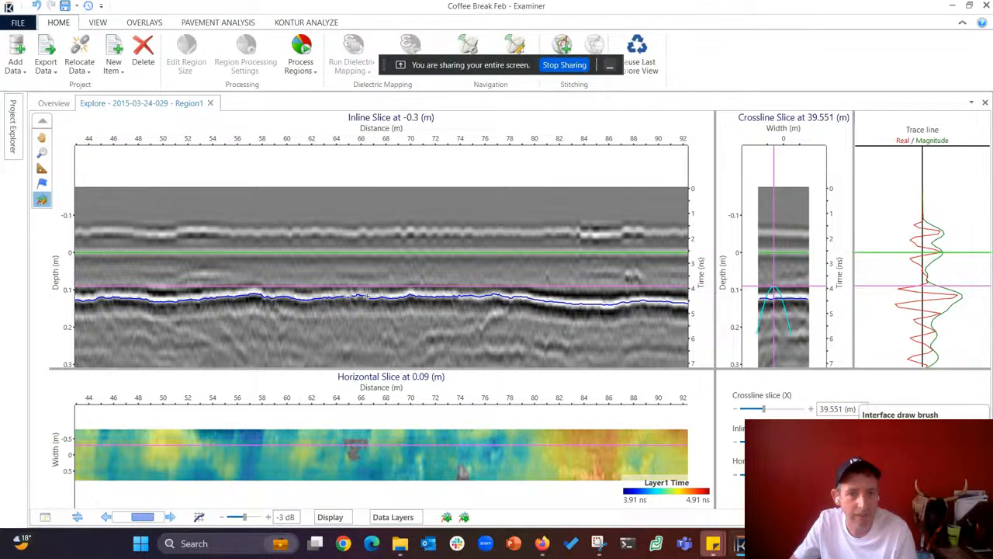
pyautogui.scroll(3, 340, 427)
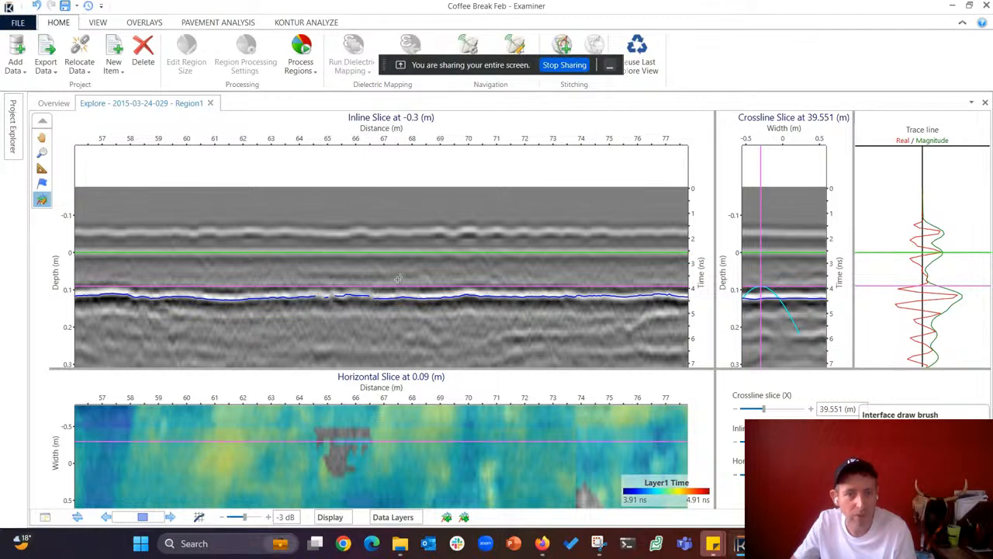
pyautogui.press('Up')
pyautogui.press('Up')
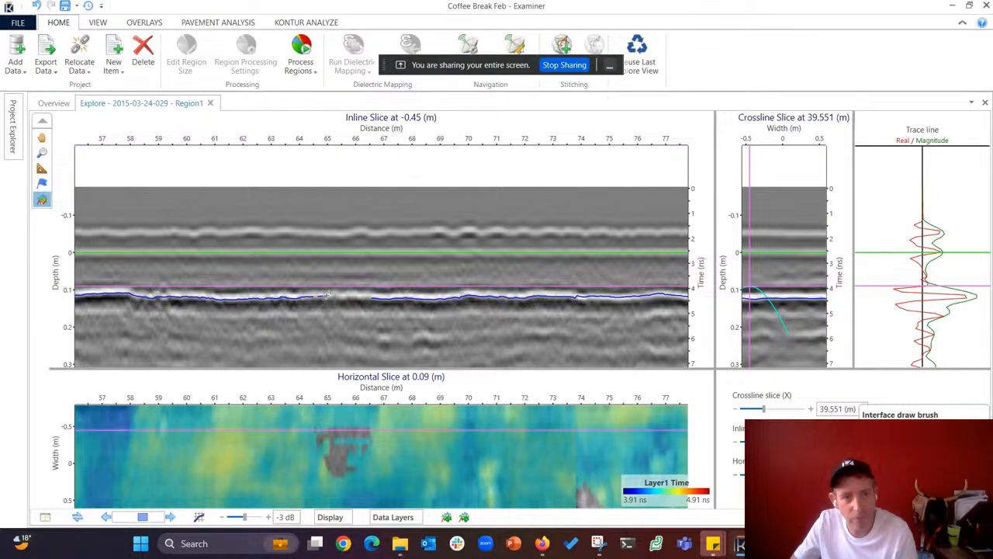
pyautogui.moveTo(339, 294); pyautogui.dragTo(377, 294)
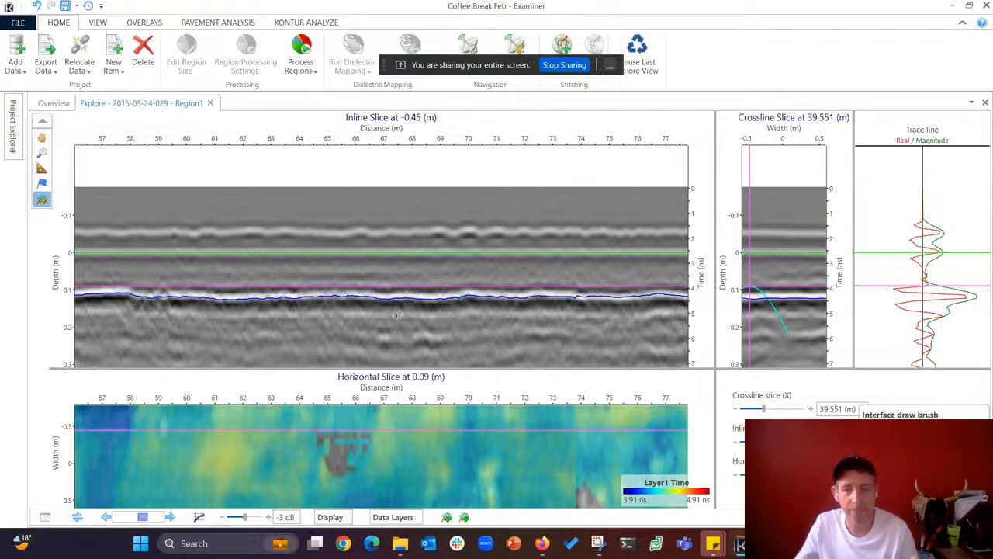
# Fill the remaining interface gap at about 65 m on the horizontal slice with the Interpolate Undefined Interface Value tool.
pyautogui.scroll(-5, 397, 315)
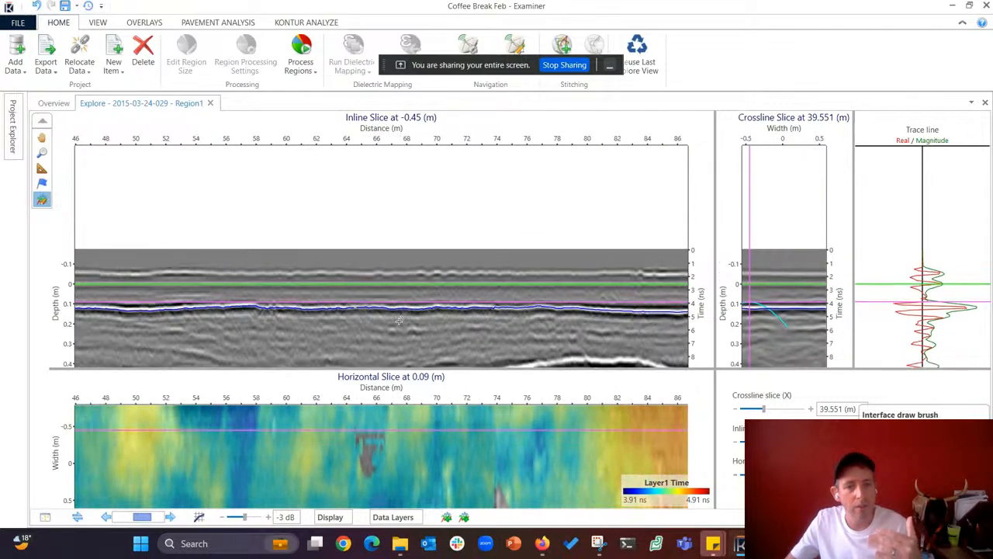
pyautogui.scroll(-2, 398, 321)
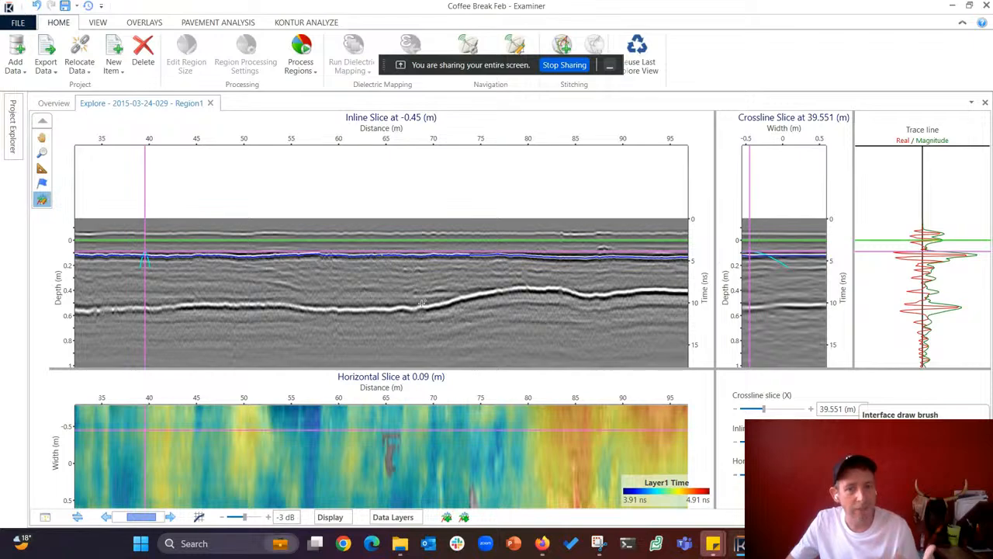
pyautogui.click(44, 199)
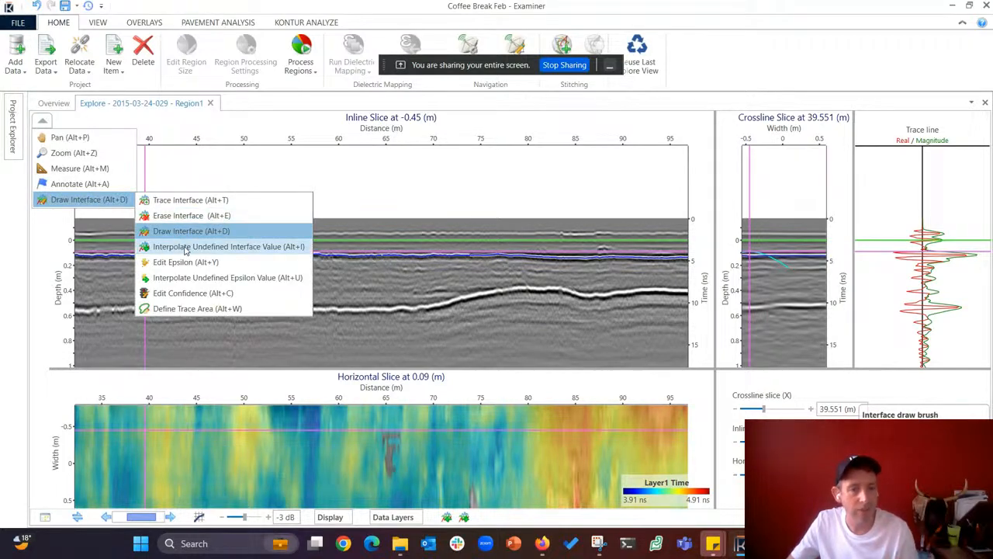
pyautogui.click(187, 248)
pyautogui.scroll(-3, 302, 460)
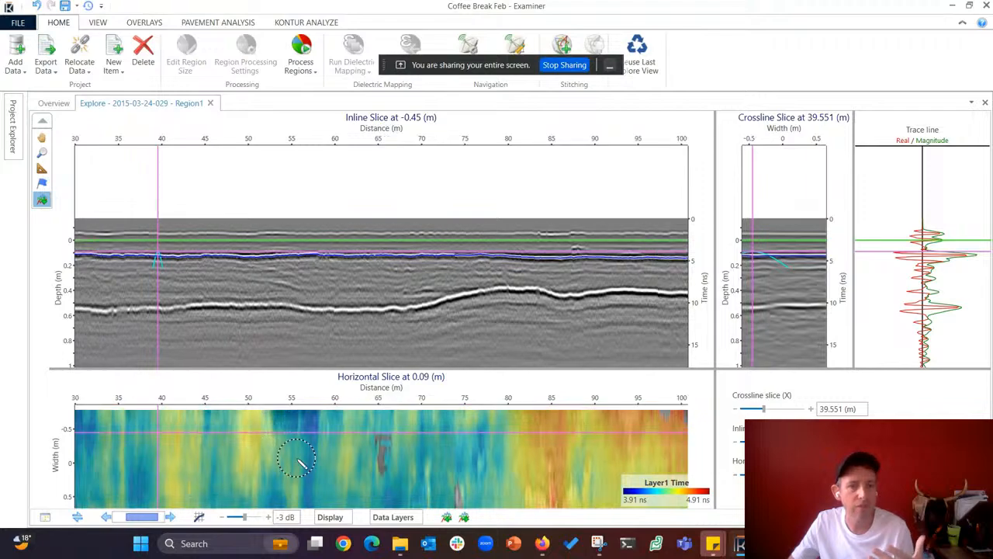
pyautogui.scroll(-1, 303, 460)
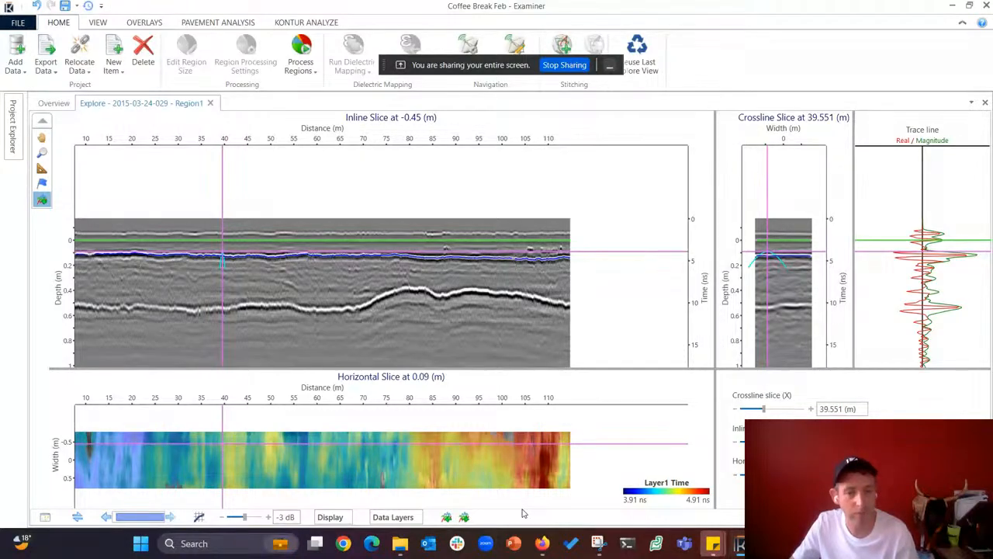
# Examine the traced Layer1 interface along the -0.45 m inline slice and its time map on the horizontal slice.
pyautogui.scroll(1, 335, 270)
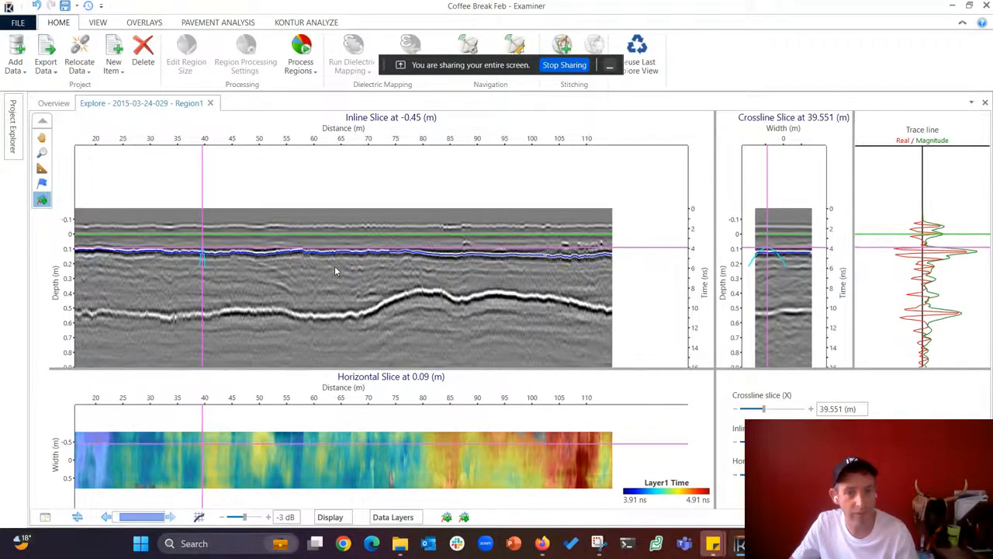
pyautogui.scroll(1, 335, 270)
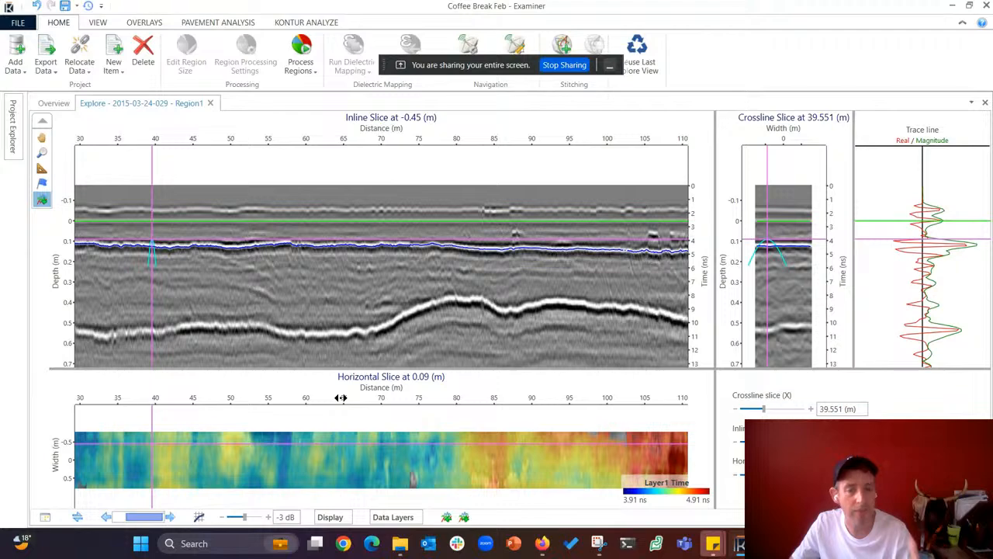
pyautogui.scroll(-4, 341, 397)
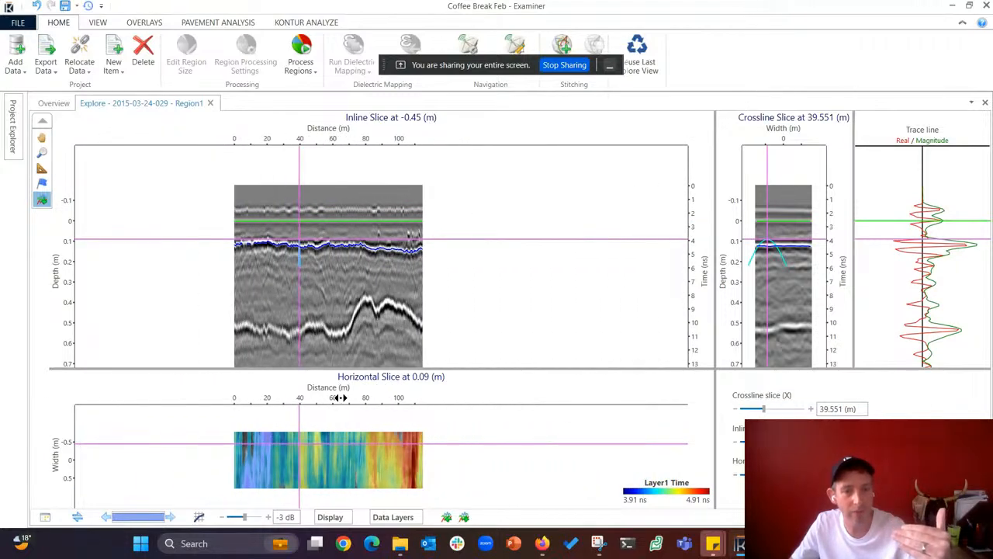
pyautogui.scroll(-2, 340, 397)
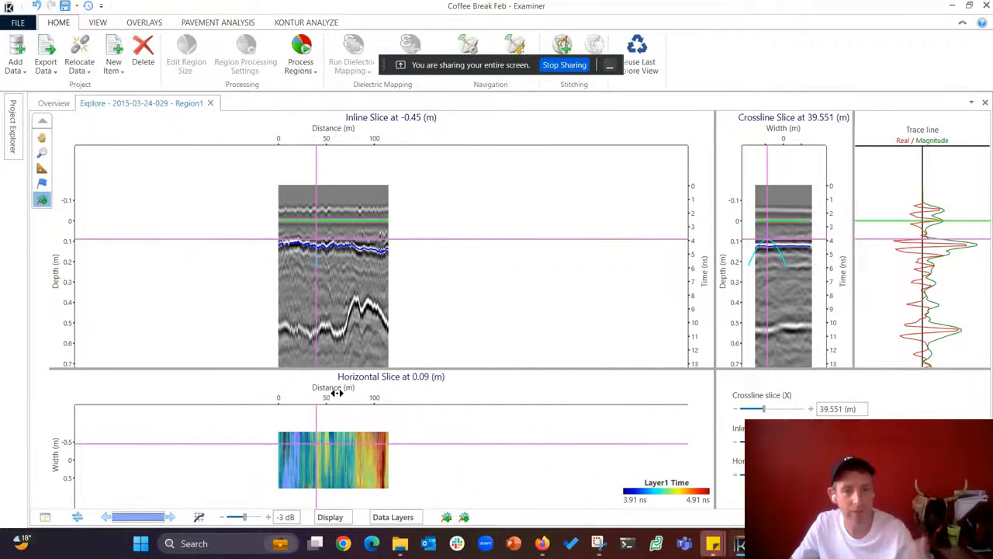
pyautogui.scroll(-3, 354, 419)
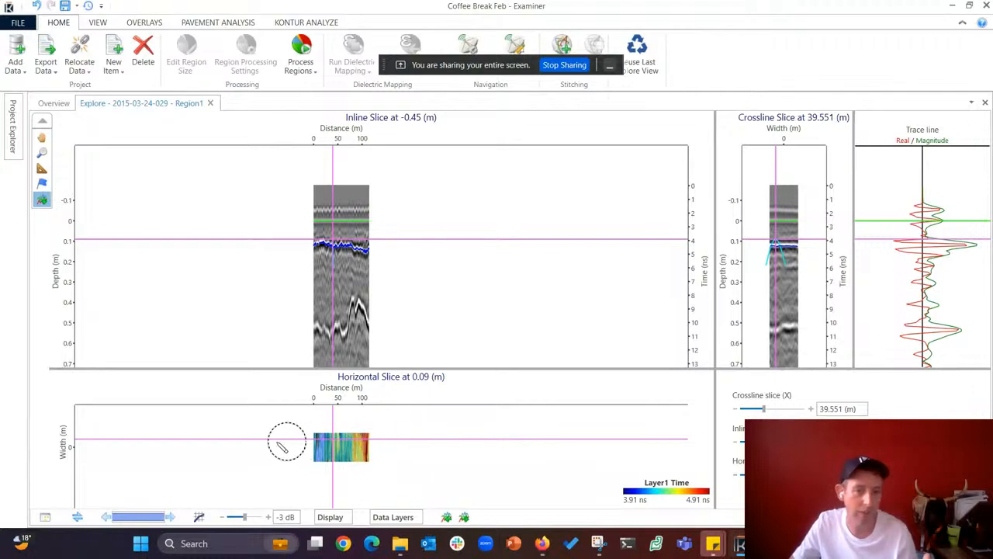
pyautogui.scroll(2, 359, 455)
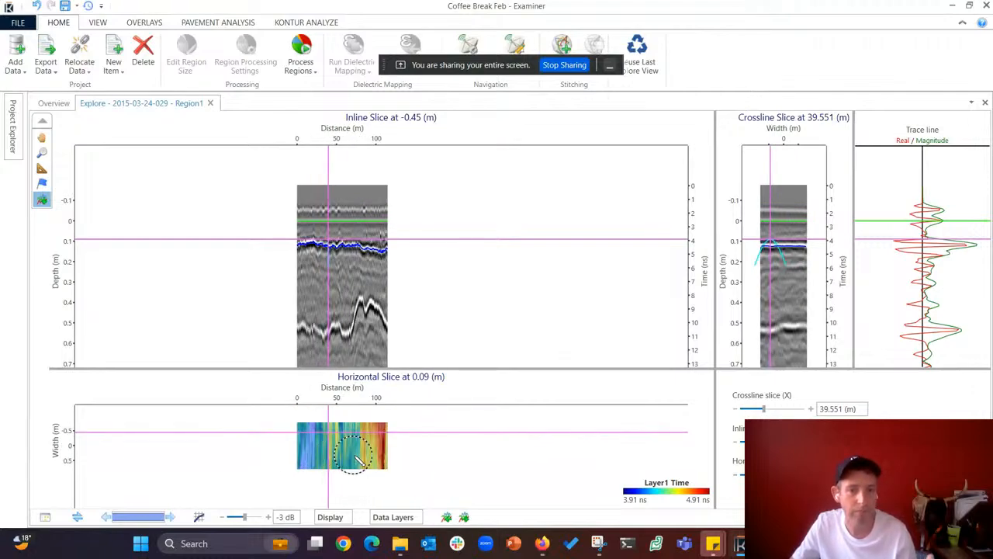
pyautogui.scroll(1, 359, 460)
pyautogui.moveTo(360, 459); pyautogui.dragTo(394, 466)
pyautogui.scroll(7, 387, 399)
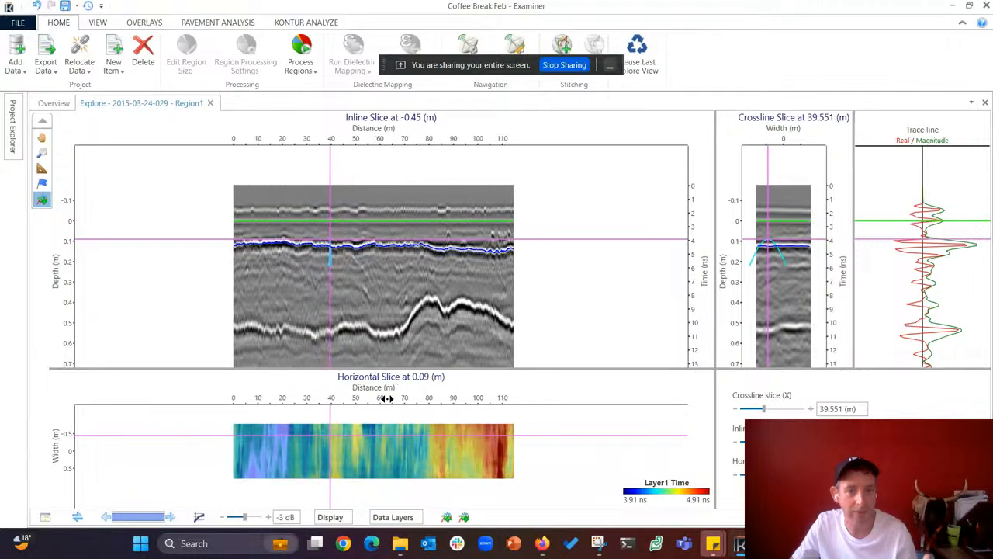
pyautogui.scroll(3, 386, 397)
pyautogui.click(53, 104)
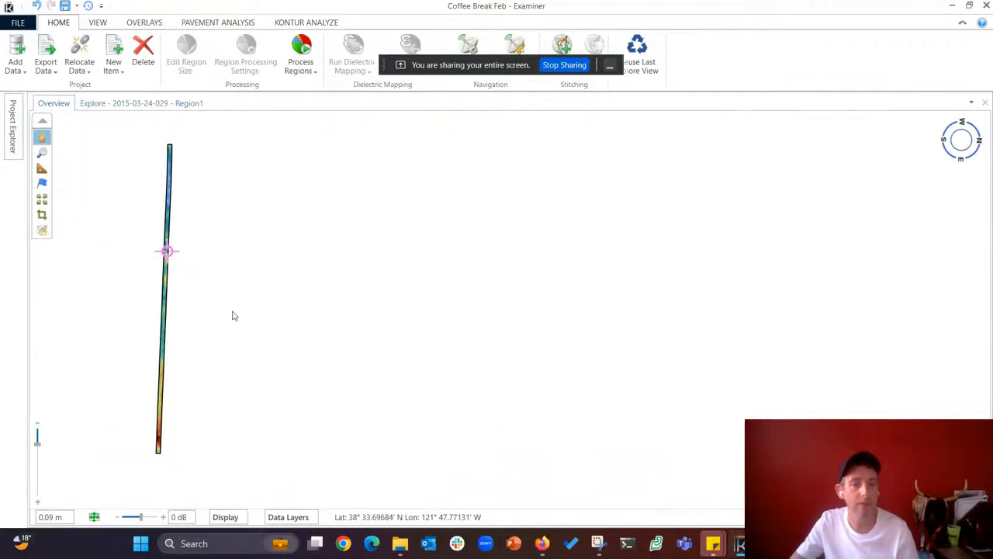
pyautogui.moveTo(223, 315); pyautogui.dragTo(429, 366)
pyautogui.scroll(6, 374, 324)
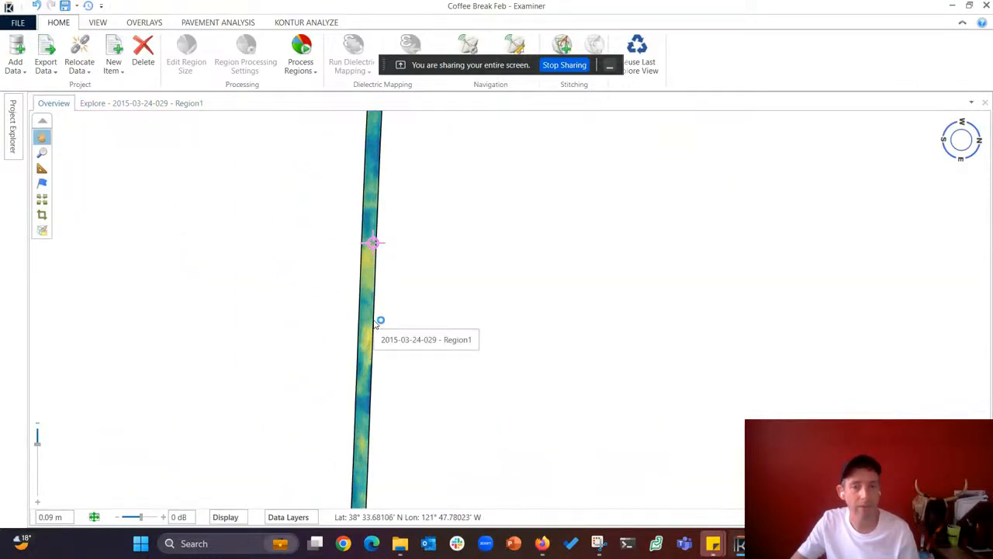
pyautogui.scroll(-5, 376, 324)
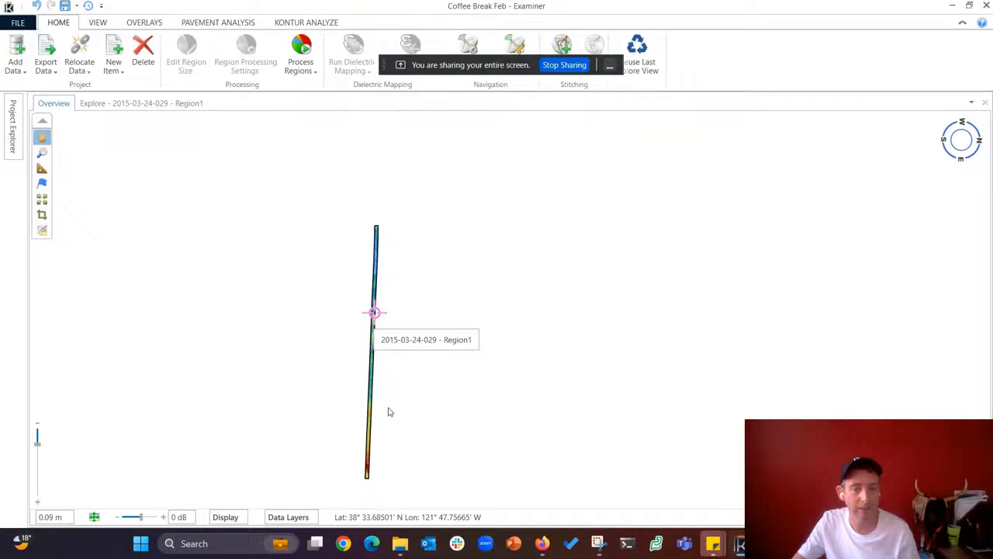
pyautogui.scroll(2, 380, 399)
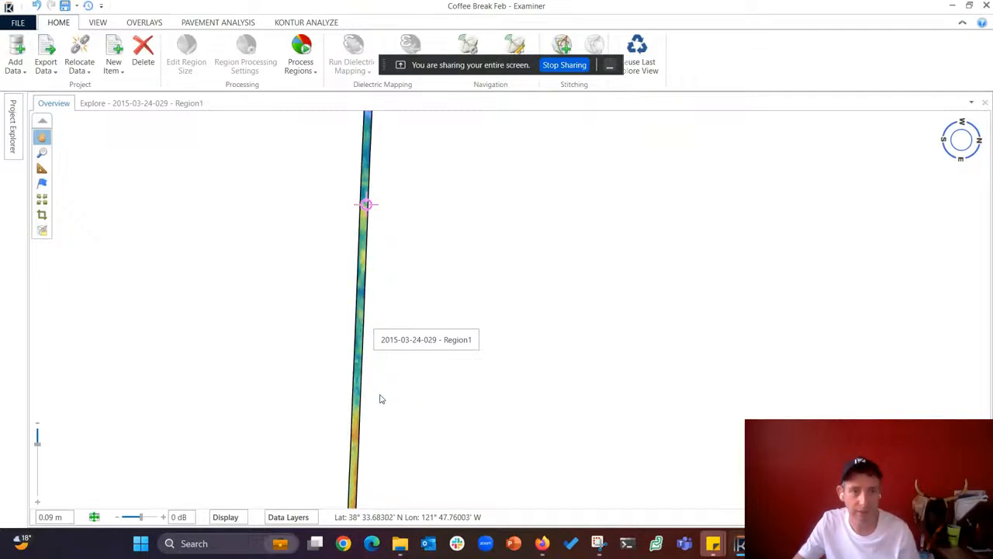
# Return to the region's Explore view and review the Interface Tracing threshold alongside the traced reflector.
pyautogui.click(117, 103)
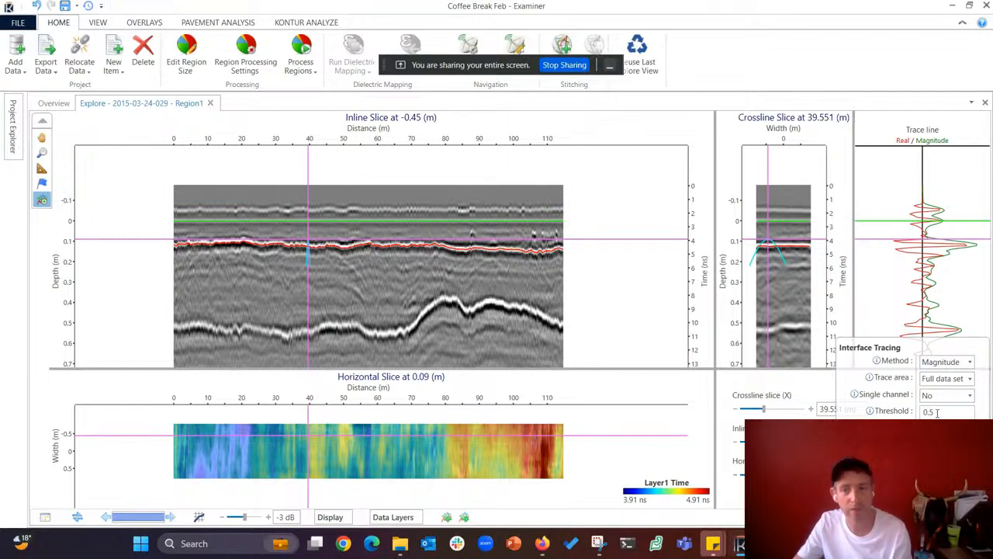
pyautogui.click(937, 413)
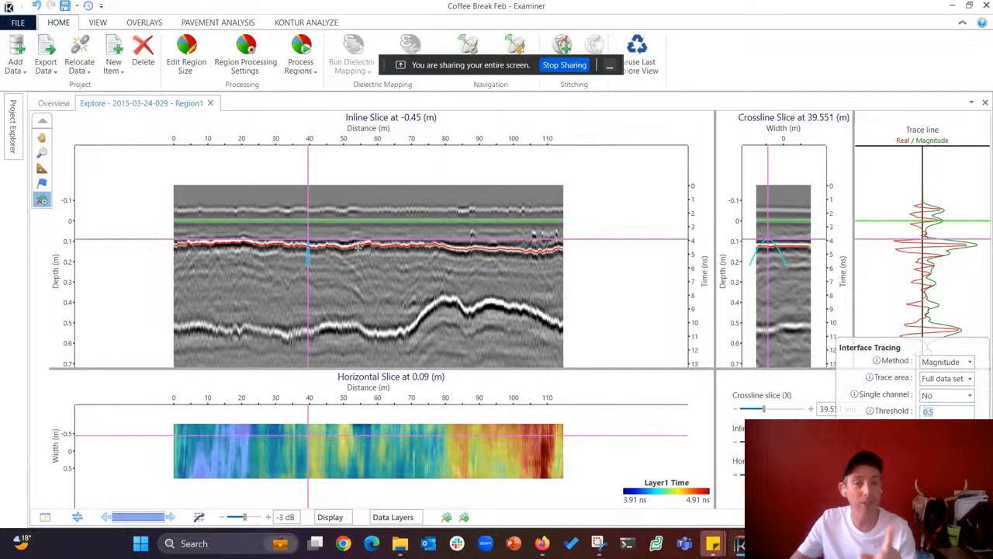
pyautogui.scroll(-2, 322, 243)
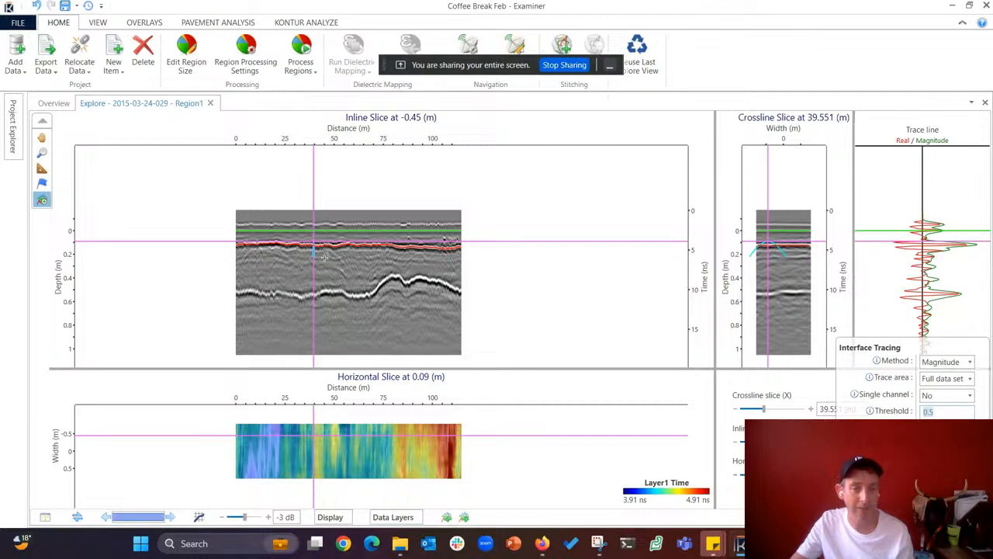
pyautogui.click(209, 104)
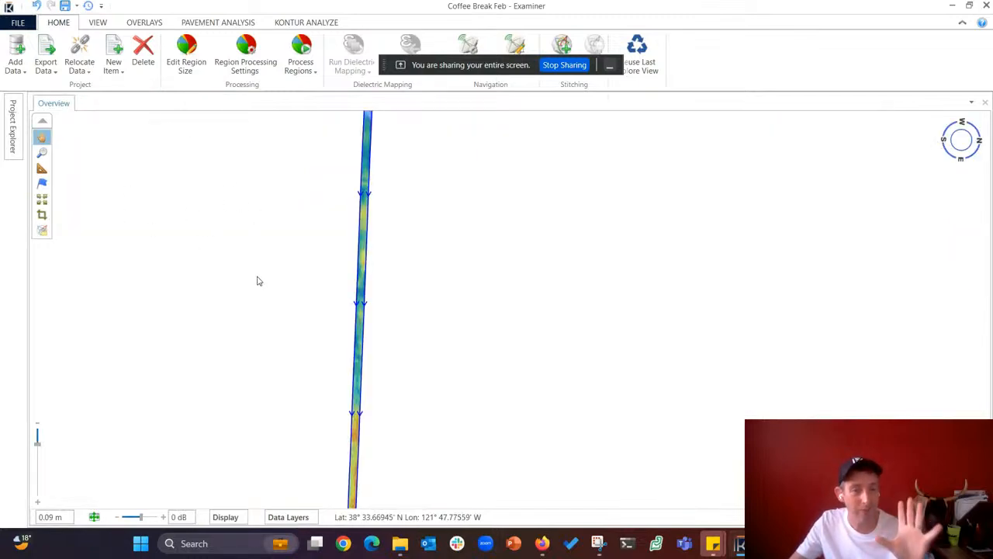
pyautogui.scroll(1, 257, 277)
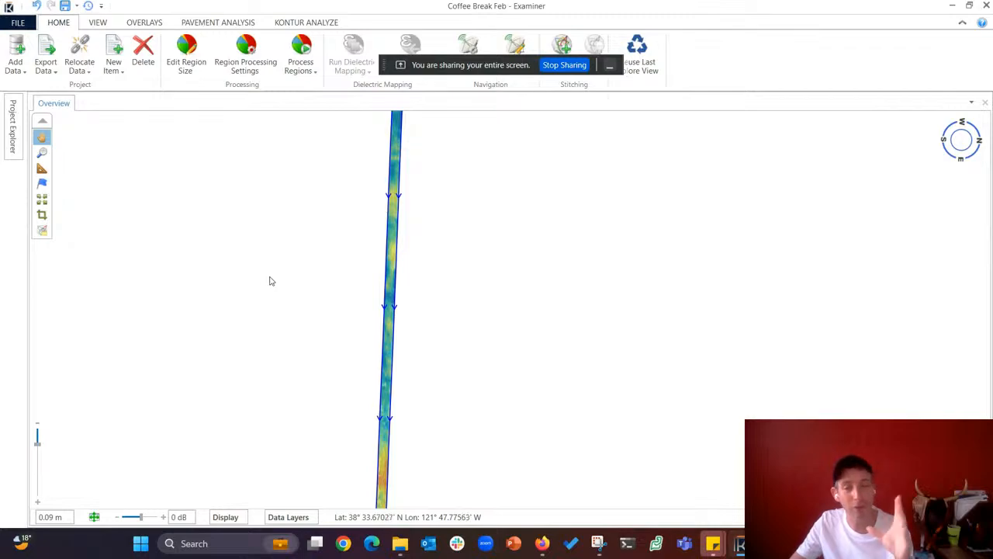
pyautogui.moveTo(323, 266); pyautogui.dragTo(219, 284)
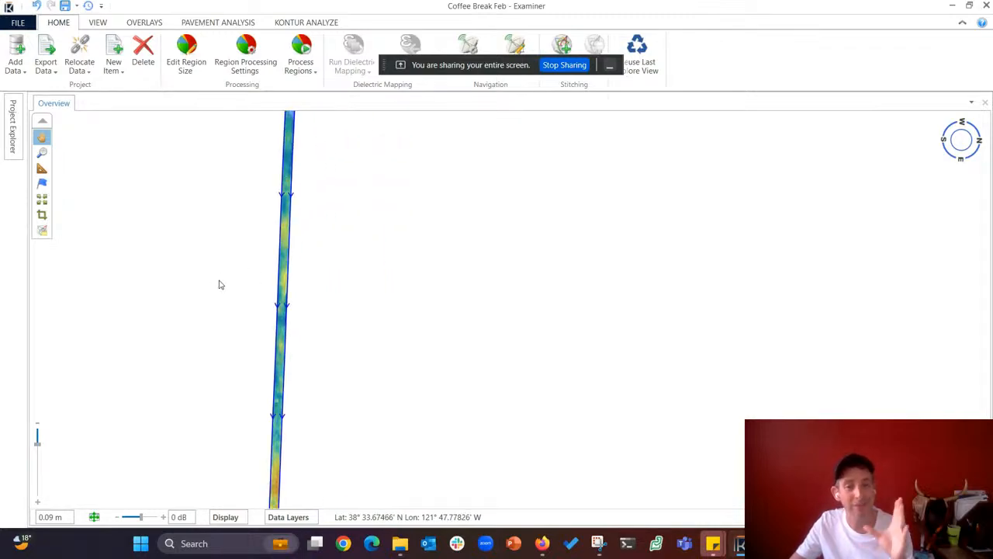